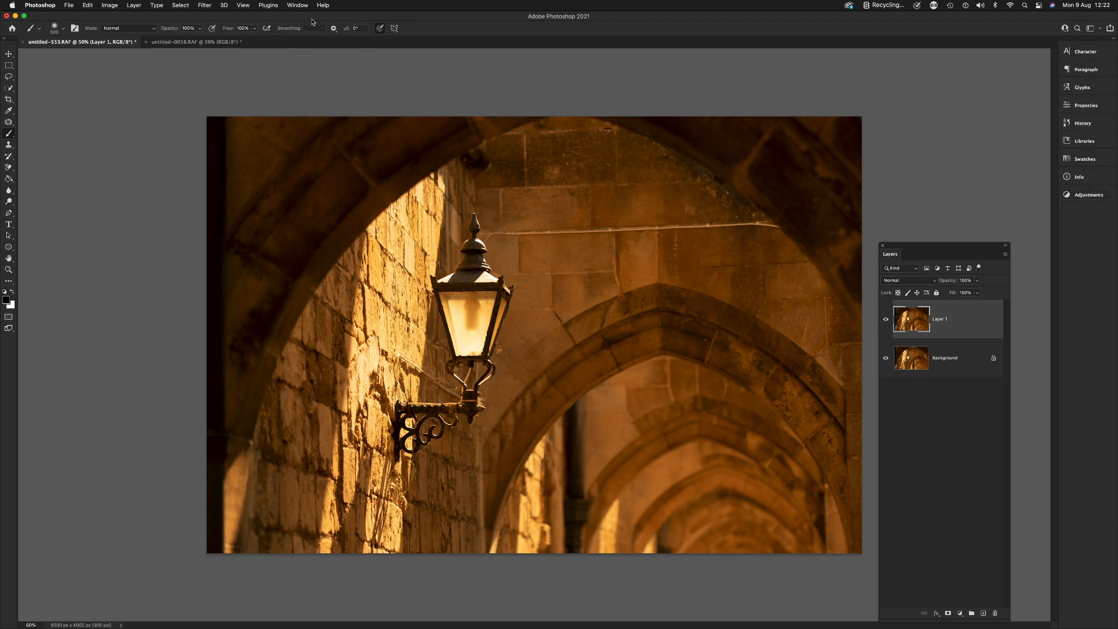
Display the Adjustments panel and float it in the empty workspace above the Layers panel.
{"action": "left_click", "coordinate": [297, 5]}
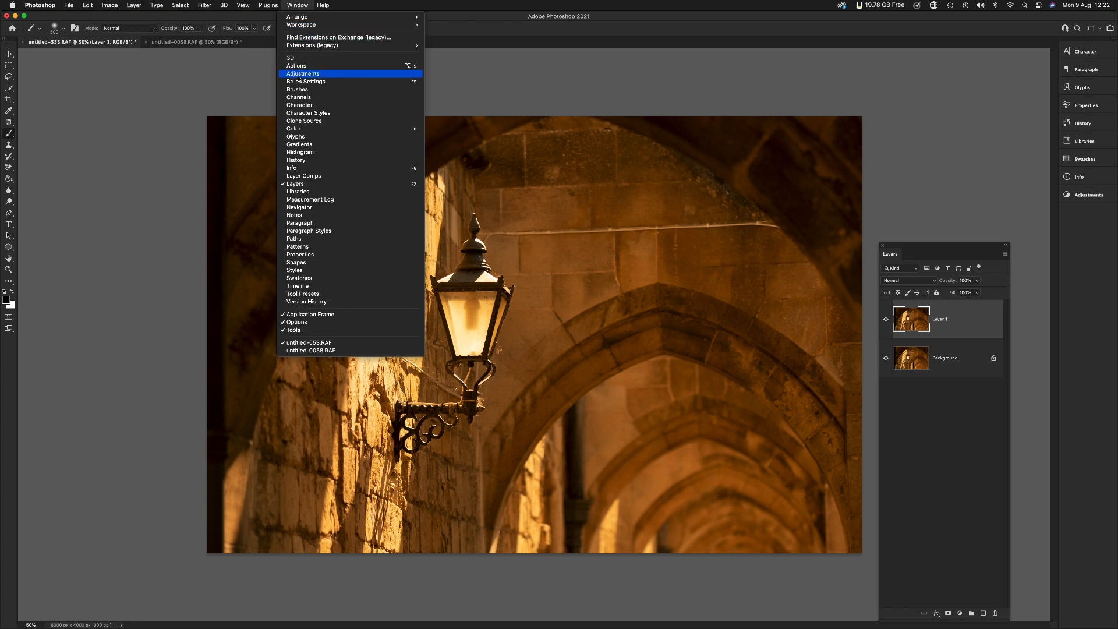
{"action": "left_click", "coordinate": [1084, 195]}
{"action": "left_click", "coordinate": [1085, 195]}
{"action": "left_click", "coordinate": [1085, 195]}
{"action": "left_click", "coordinate": [1083, 196]}
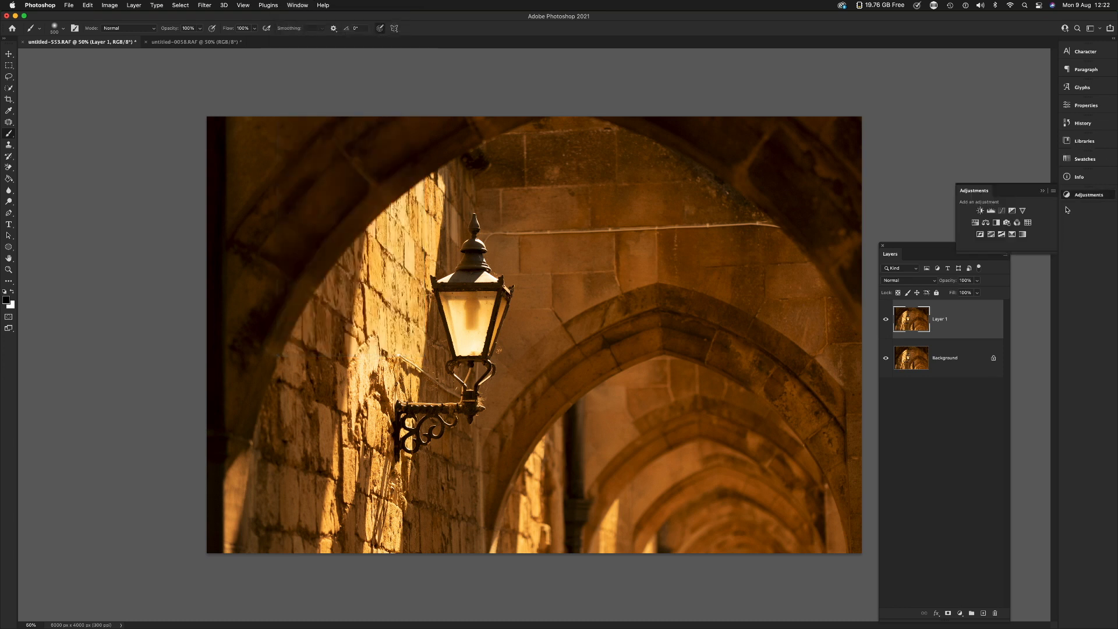
{"action": "left_click_drag", "start_coordinate": [1013, 194], "coordinate": [956, 80]}
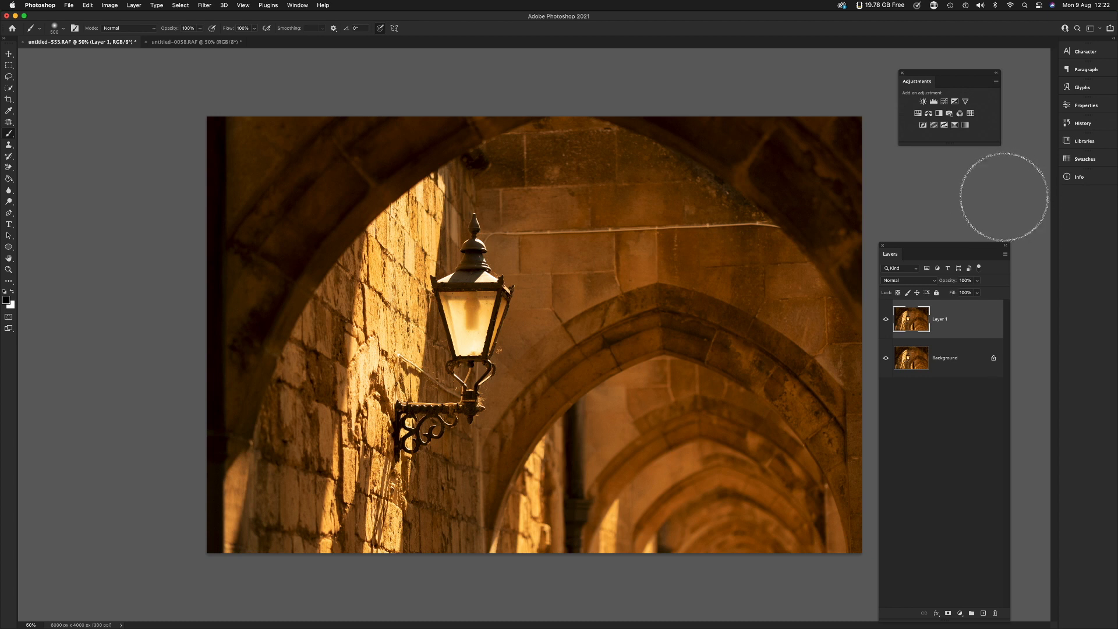
Add a Curves adjustment layer above Layer 1 and place its curve properties beside the lantern photo.
{"action": "left_click", "coordinate": [944, 103]}
{"action": "mouse_move", "coordinate": [946, 100]}
{"action": "left_mouse_down"}
{"action": "mouse_move", "coordinate": [260, 125]}
{"action": "mouse_move", "coordinate": [169, 99]}
{"action": "mouse_move", "coordinate": [140, 75]}
{"action": "left_mouse_up"}
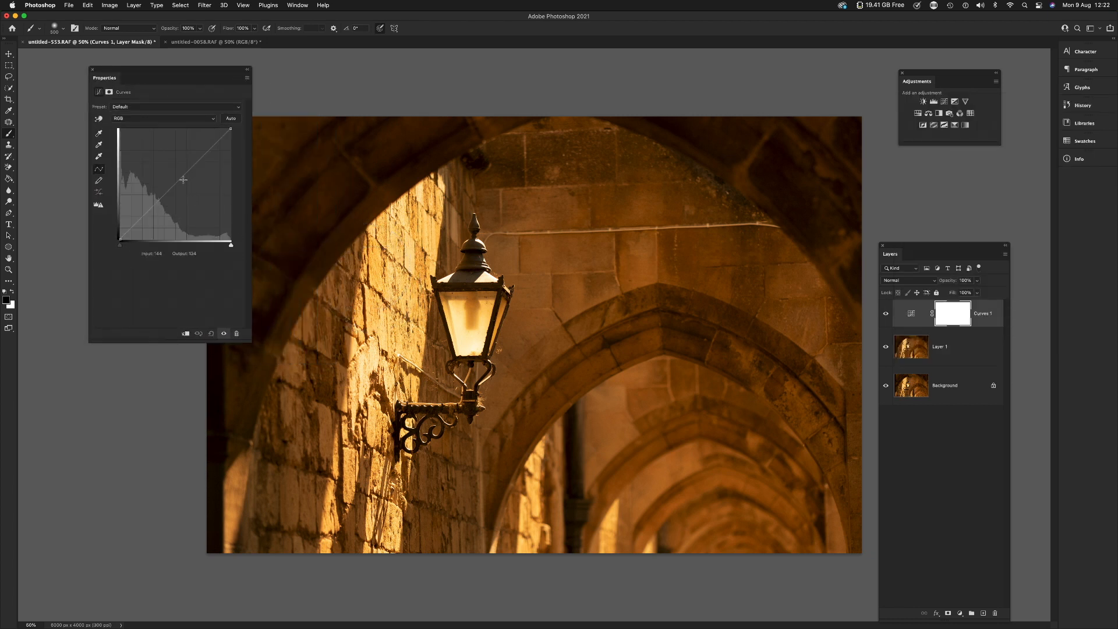
Try darkening and brightening the lantern photo by bending the RGB curve, undoing each change.
{"action": "left_click_drag", "start_coordinate": [198, 162], "coordinate": [199, 201]}
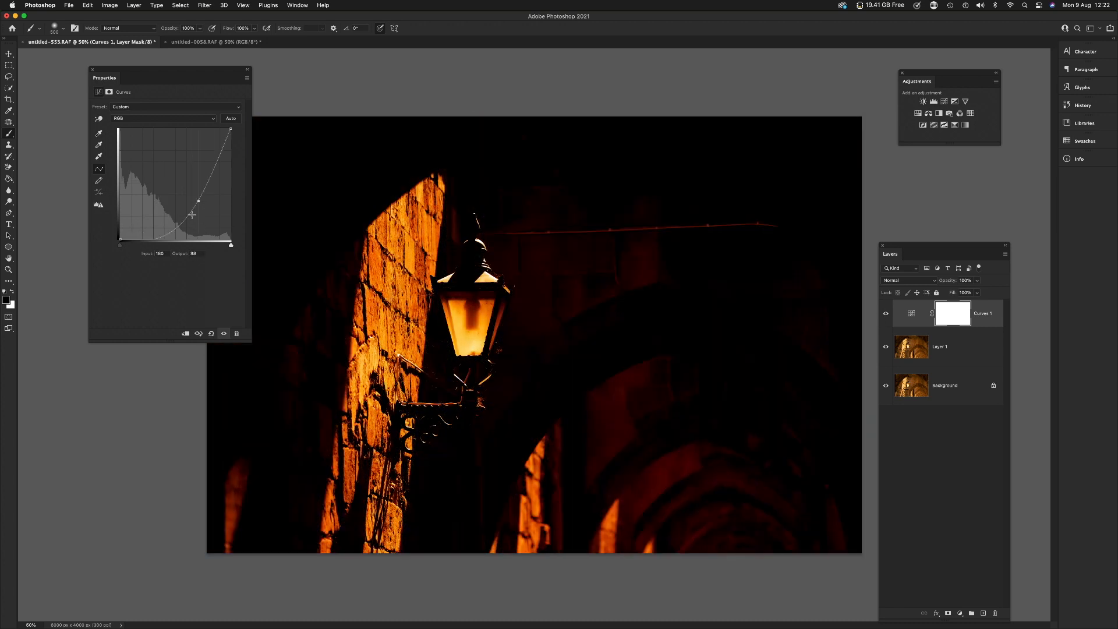
{"action": "key", "text": "super+z"}
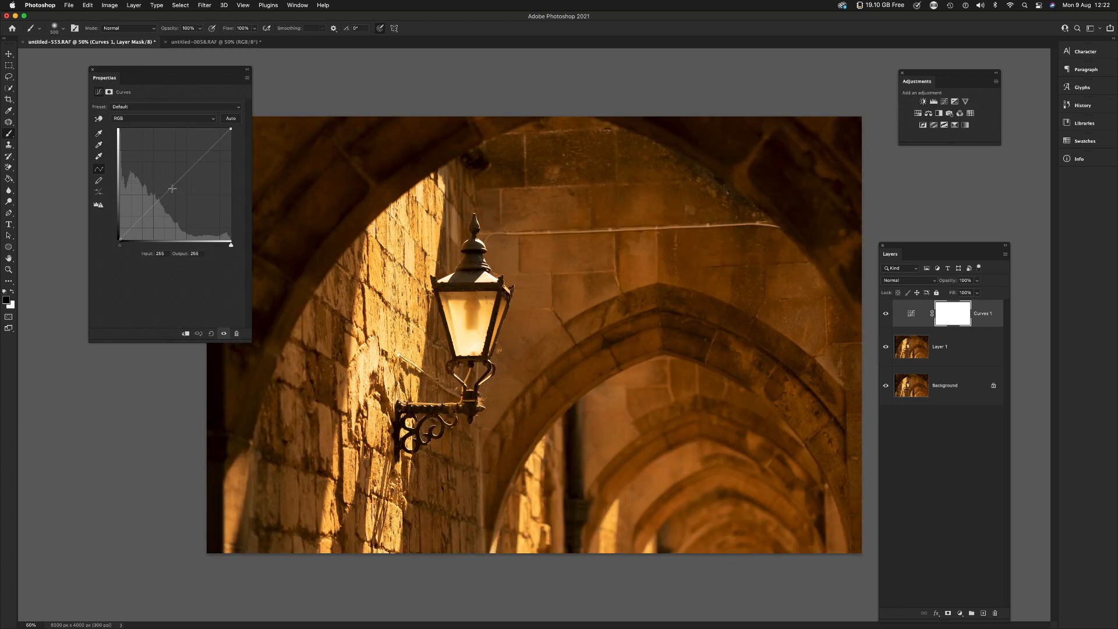
{"action": "left_click_drag", "start_coordinate": [173, 187], "coordinate": [195, 147]}
{"action": "key", "text": "super+z"}
{"action": "left_click_drag", "start_coordinate": [147, 206], "coordinate": [181, 243]}
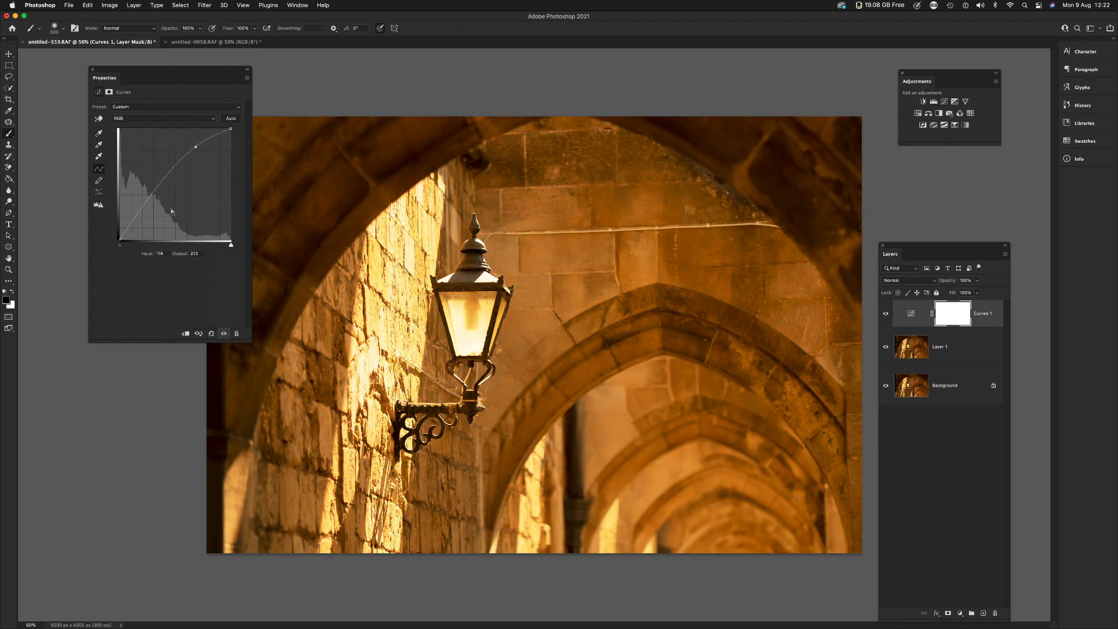
{"action": "key", "text": "super+z"}
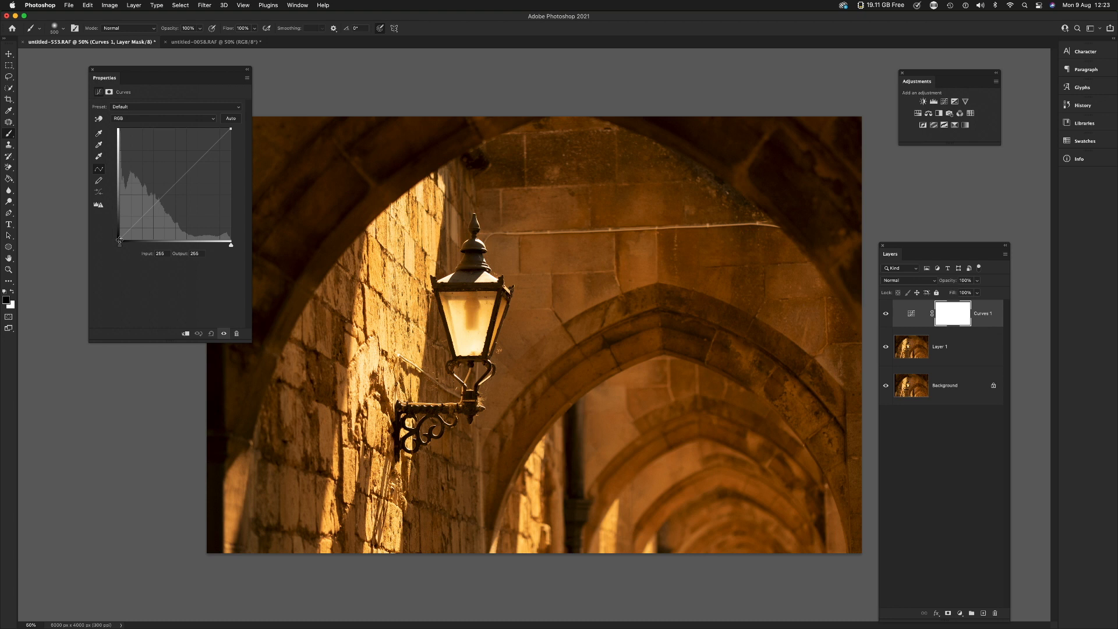
Try a slightly lowered midtone point on the RGB curve at input 139, and delete it again.
{"action": "left_click", "coordinate": [175, 182]}
{"action": "left_click_drag", "start_coordinate": [175, 182], "coordinate": [180, 188]}
{"action": "key", "text": "Delete"}
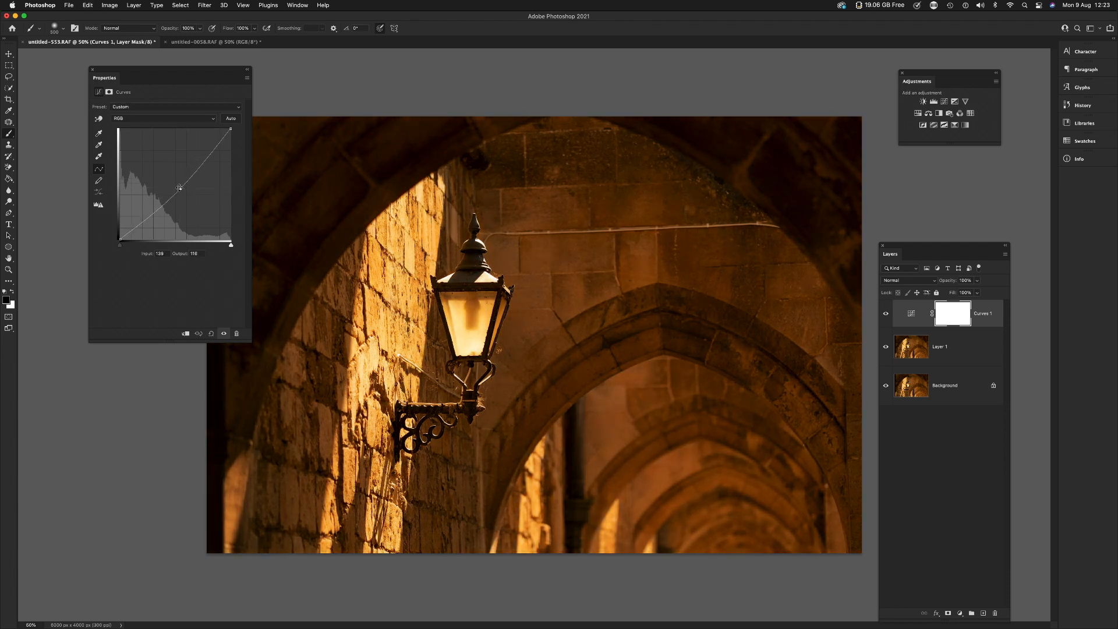
{"action": "key", "text": "Delete"}
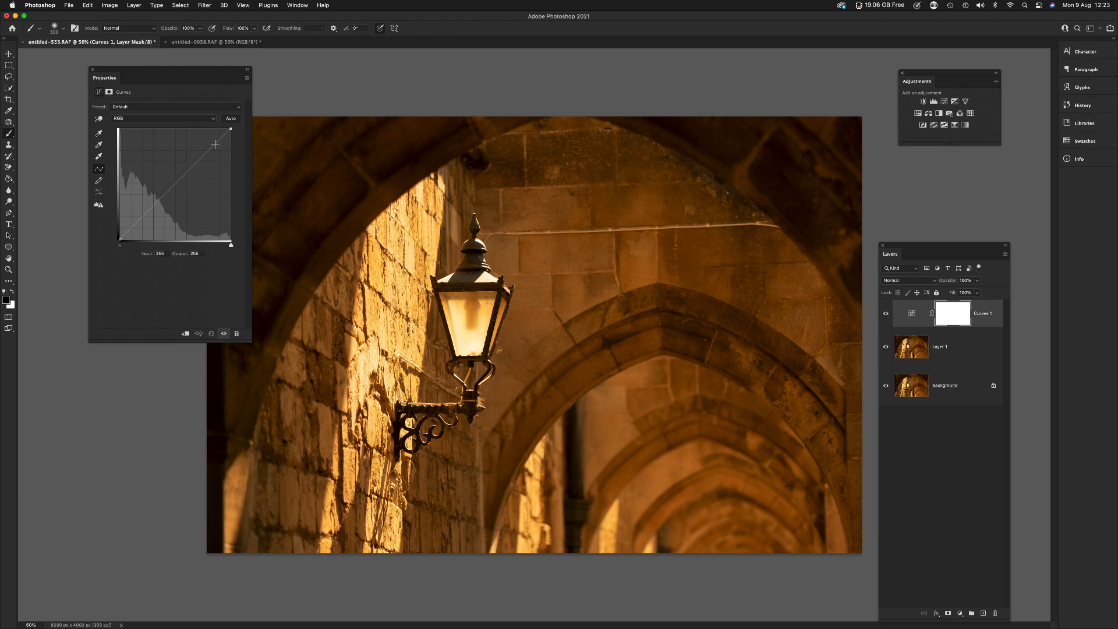
Try highlight points near the upper end of the RGB curve, raising one to input 196, output 244, and delete them.
{"action": "left_click_drag", "start_coordinate": [215, 144], "coordinate": [210, 143]}
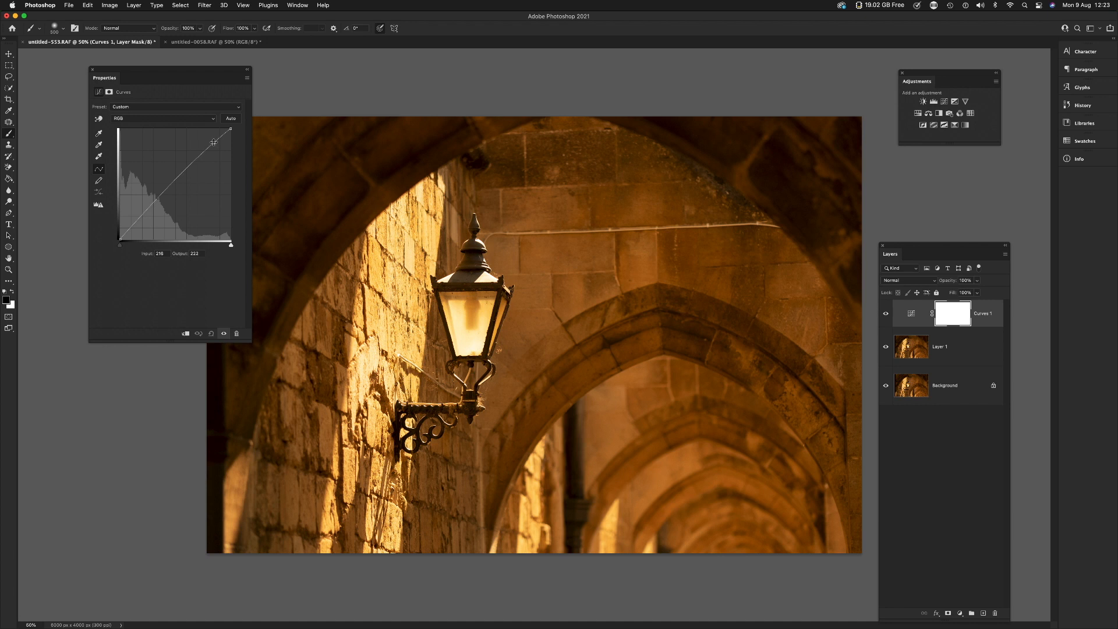
{"action": "left_click_drag", "start_coordinate": [214, 142], "coordinate": [205, 132]}
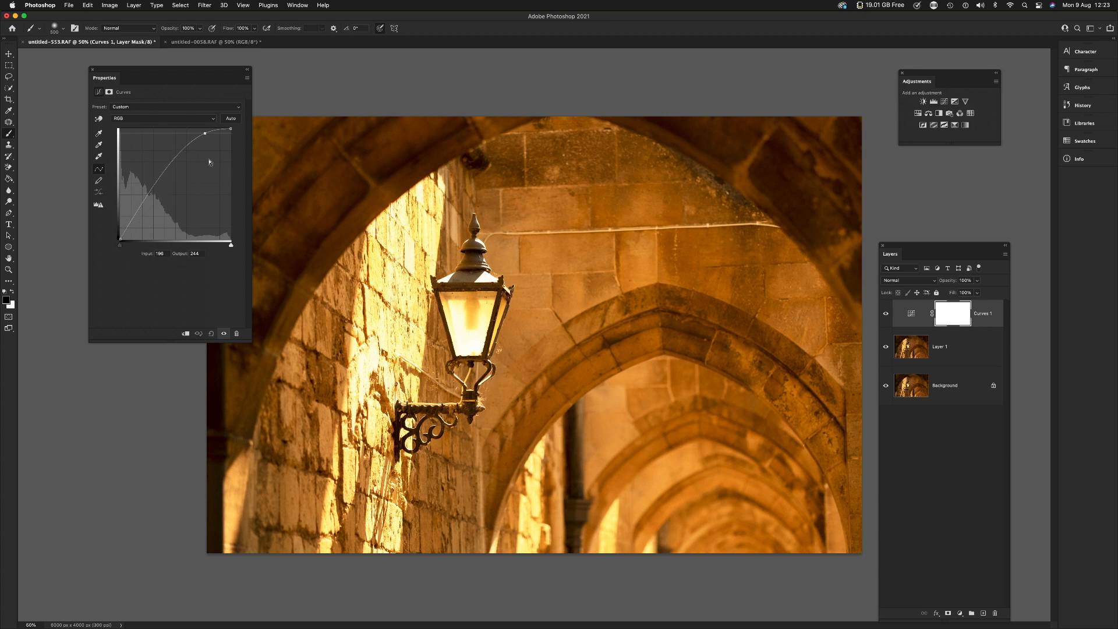
{"action": "key", "text": "BackSpace"}
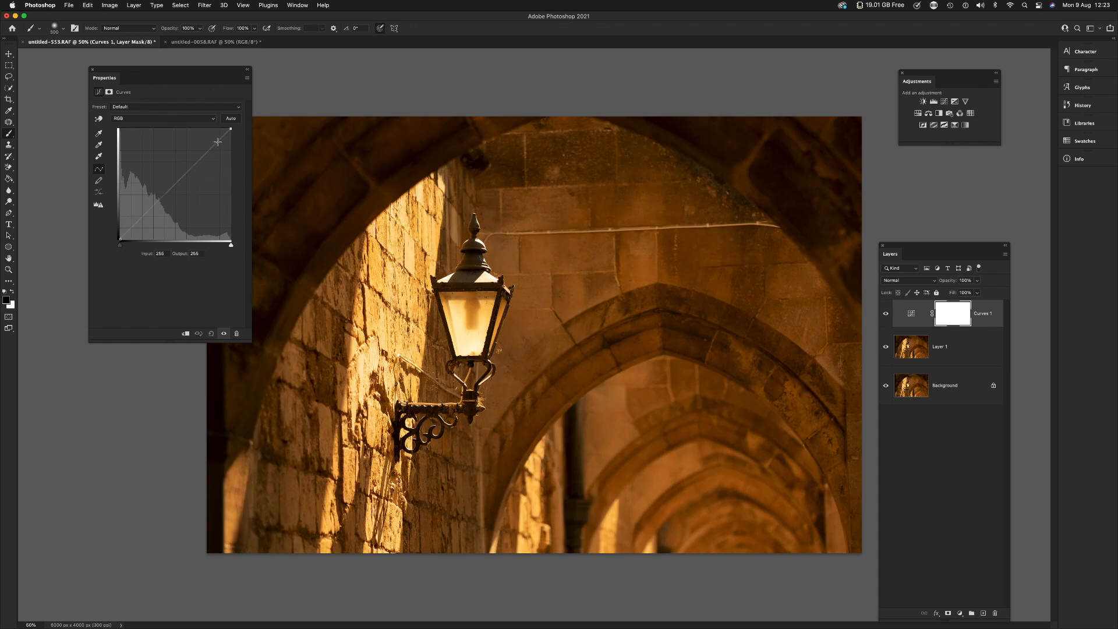
{"action": "left_click_drag", "start_coordinate": [217, 141], "coordinate": [220, 141]}
{"action": "key", "text": "Delete"}
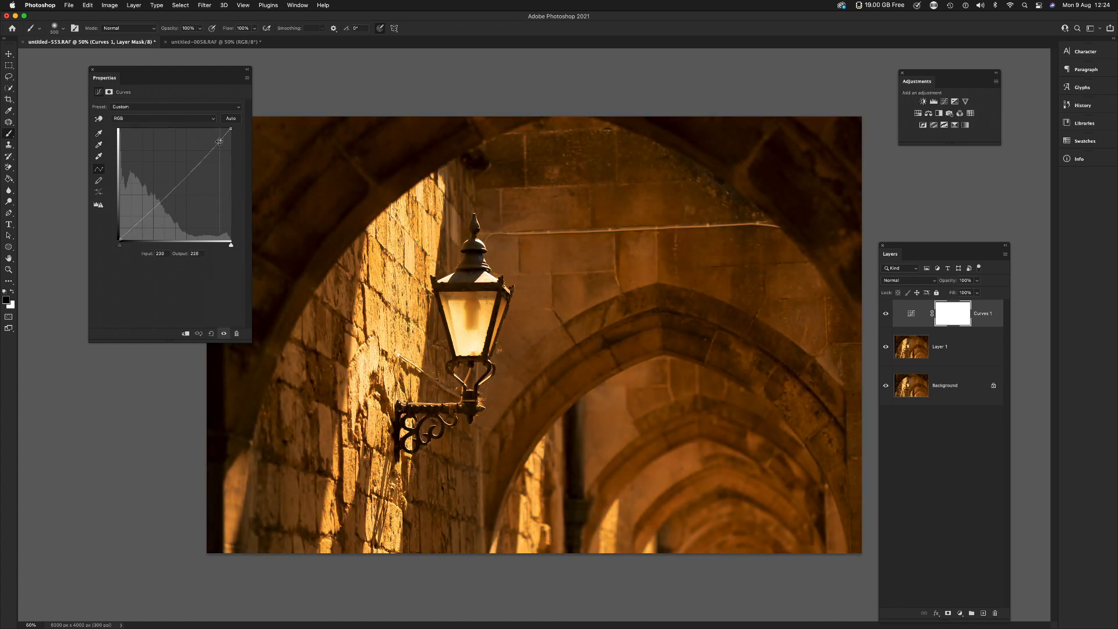
{"action": "key", "text": "Delete"}
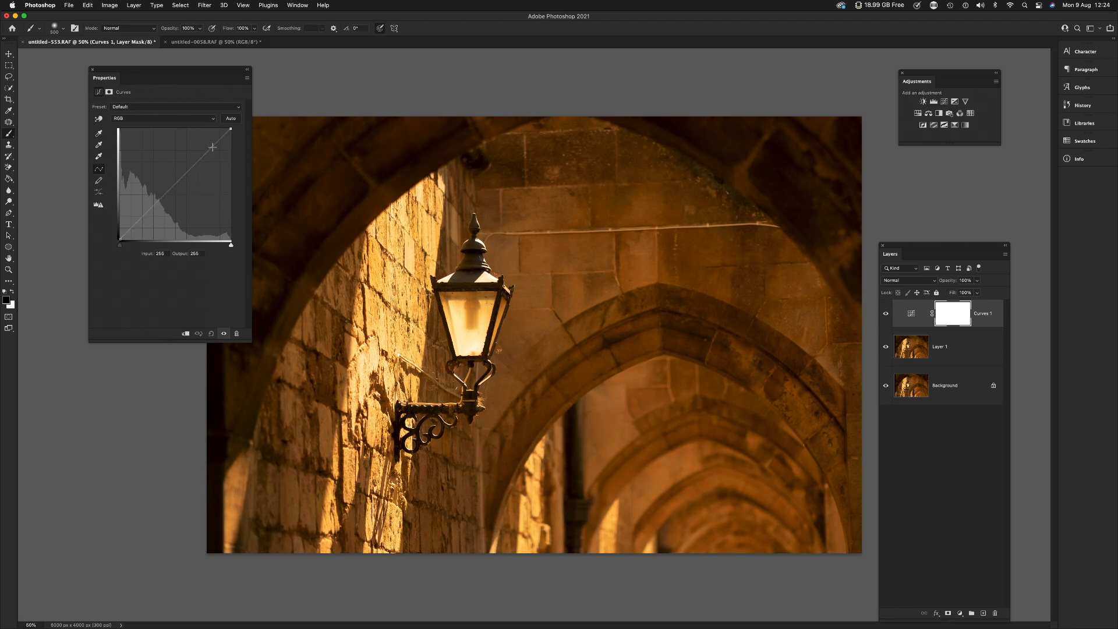
Shape the RGB curve into a contrast S-curve with a raised highlight point at input 208 and a shadow point lowered to about 50.
{"action": "left_click_drag", "start_coordinate": [211, 148], "coordinate": [210, 145]}
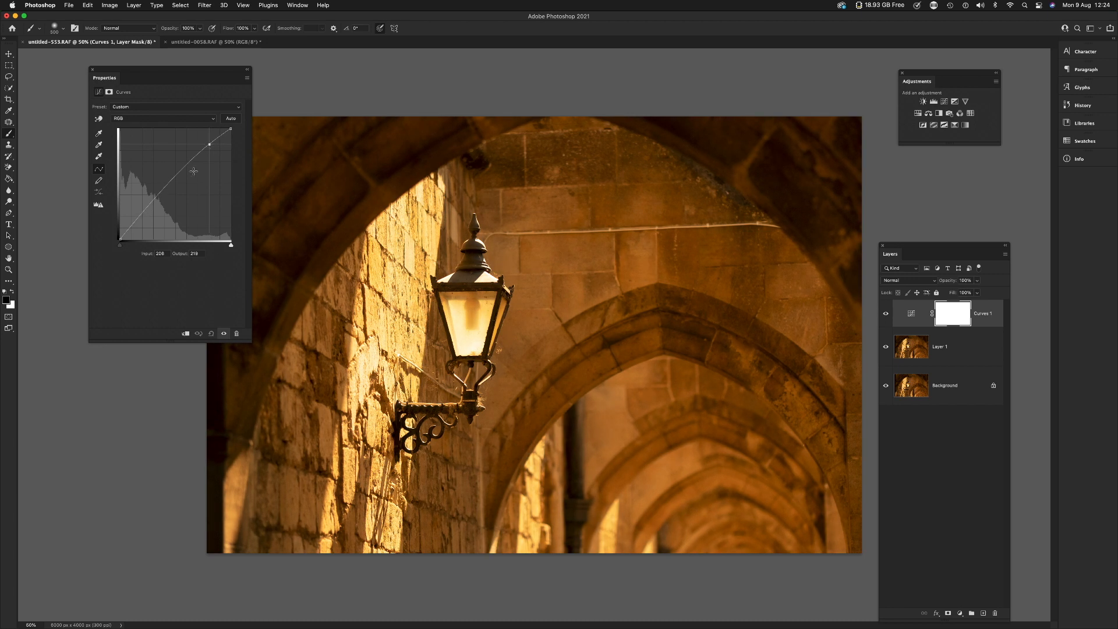
{"action": "left_click_drag", "start_coordinate": [149, 208], "coordinate": [149, 218]}
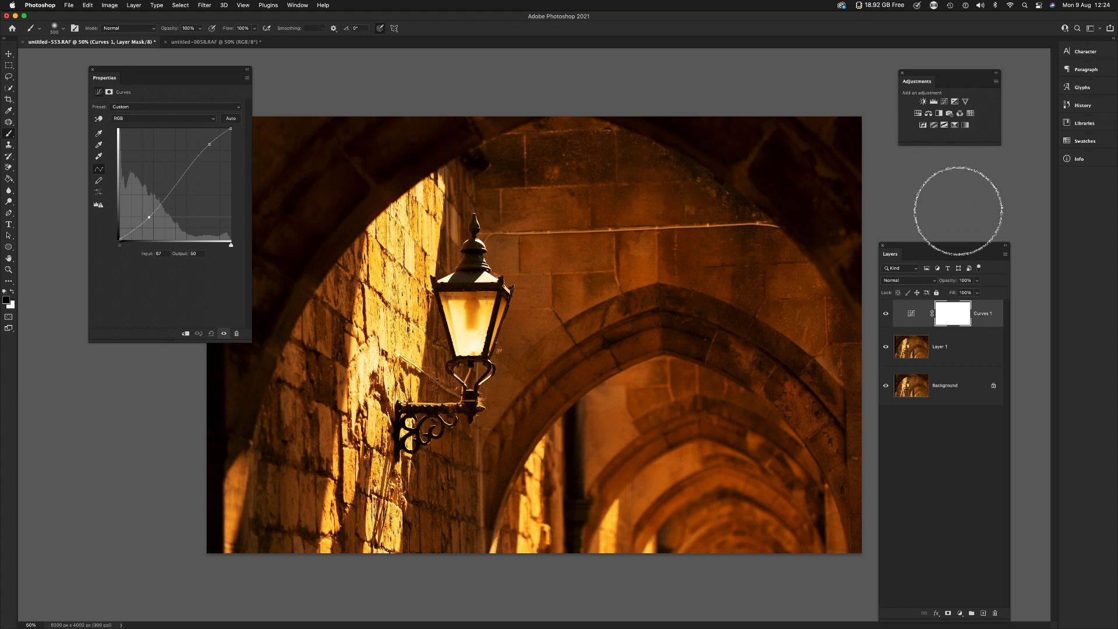
Compare the lantern photo before and after the Curves contrast adjustment several times.
{"action": "left_click", "coordinate": [198, 335]}
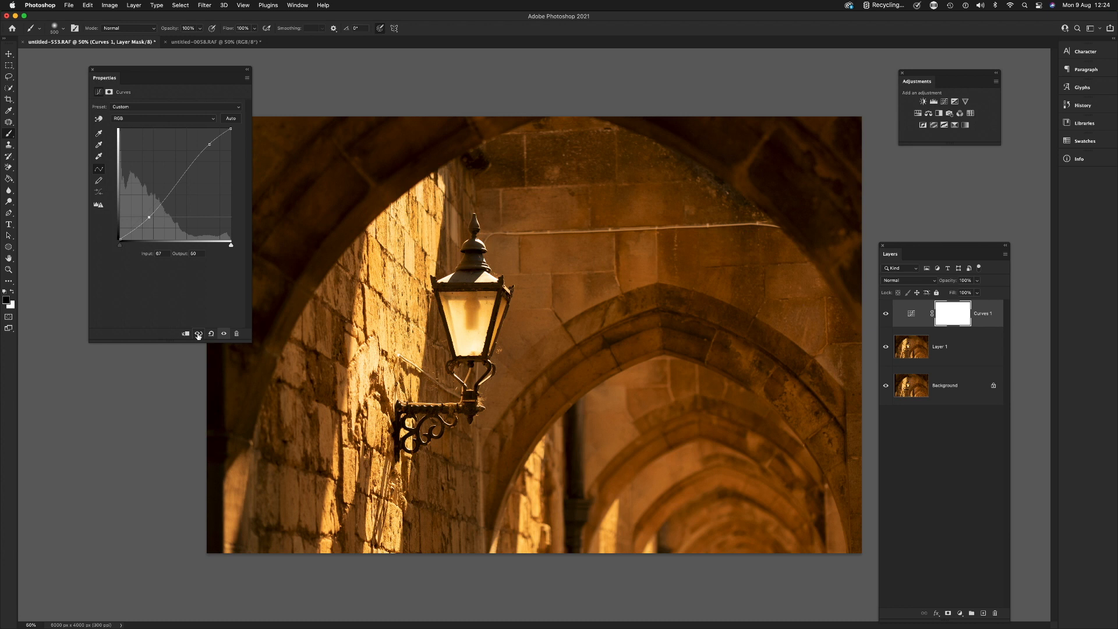
{"action": "left_click", "coordinate": [198, 336]}
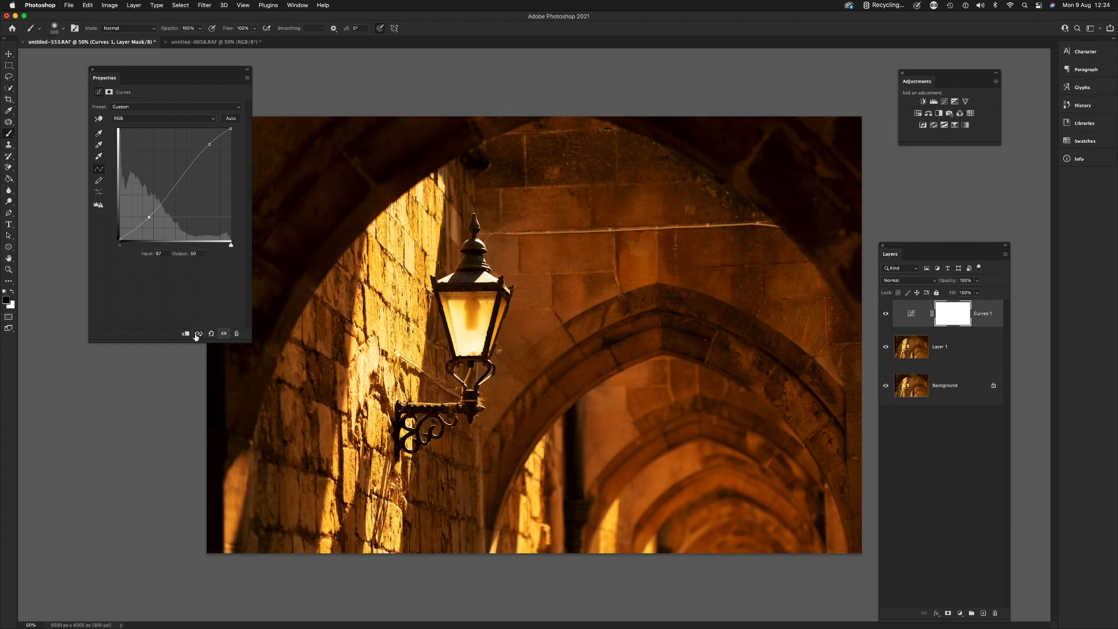
{"action": "left_click", "coordinate": [199, 334]}
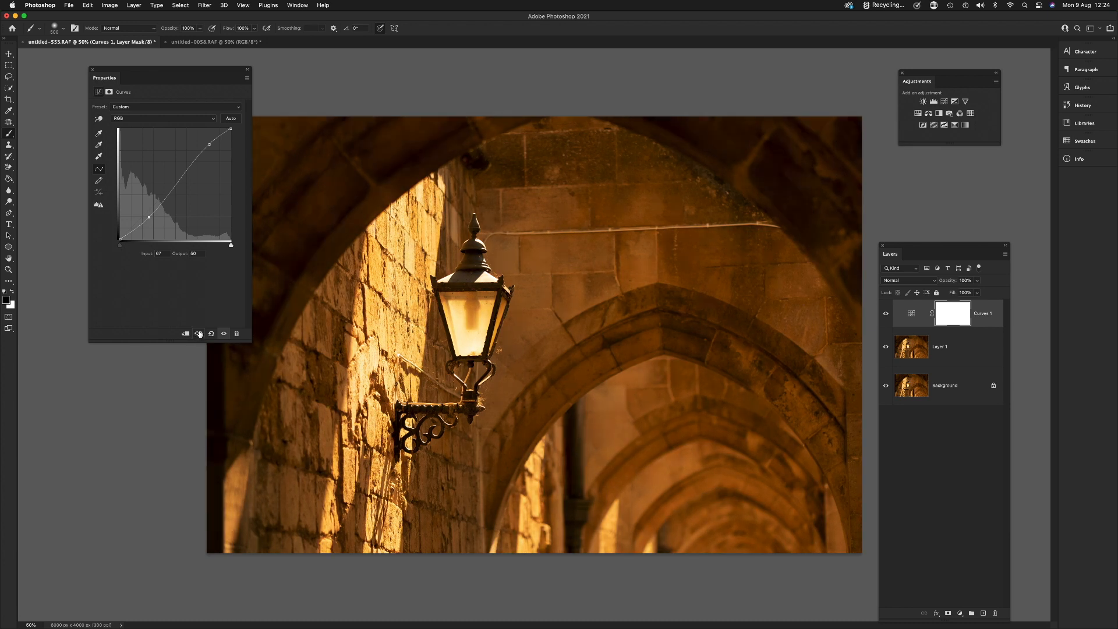
{"action": "left_click", "coordinate": [199, 334]}
{"action": "left_click", "coordinate": [196, 334]}
{"action": "left_click", "coordinate": [196, 335]}
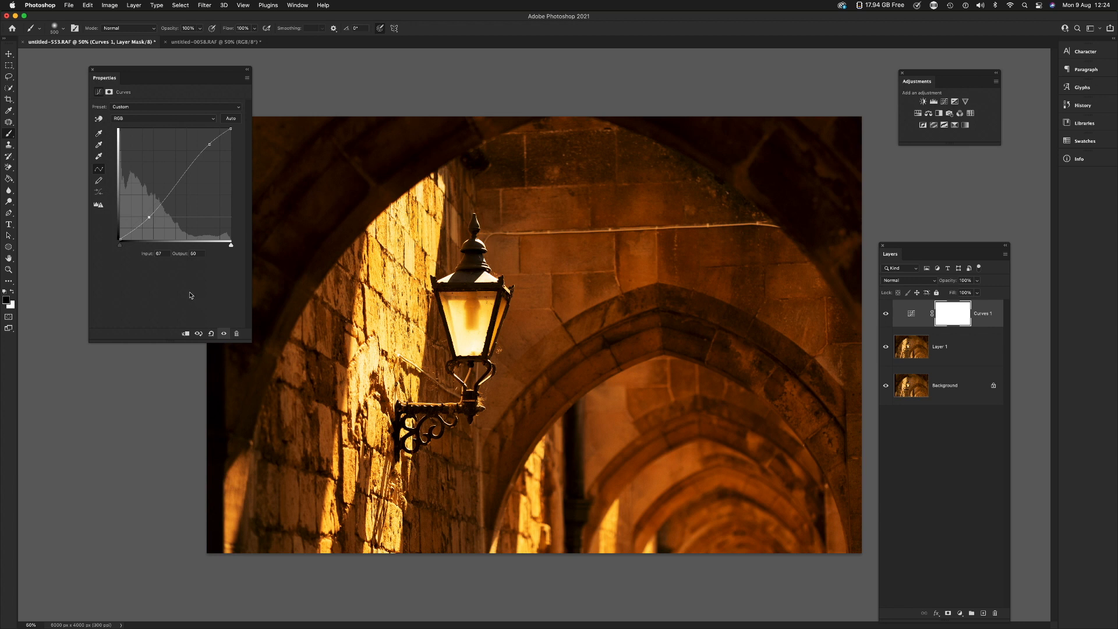
Delete the added contrast points from the lantern photo's RGB curve.
{"action": "key", "text": "BackSpace"}
{"action": "key", "text": "BackSpace"}
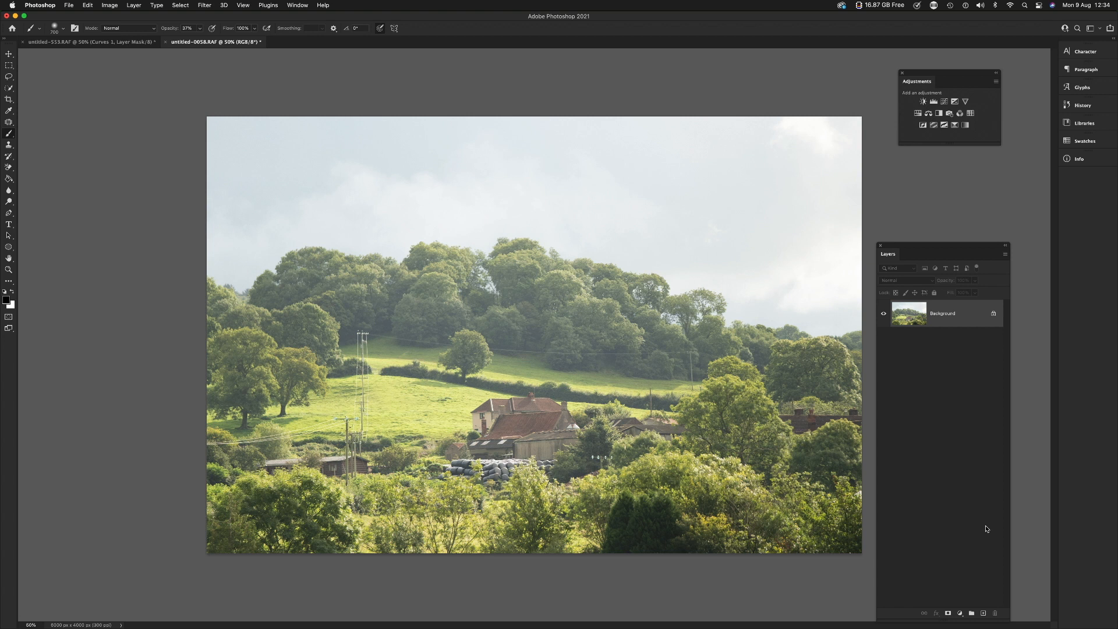
Duplicate the landscape's Background layer and darken the image with a Curves adjustment layer, lowering a highlight point to input 237, output about 185.
{"action": "key", "text": "super+j"}
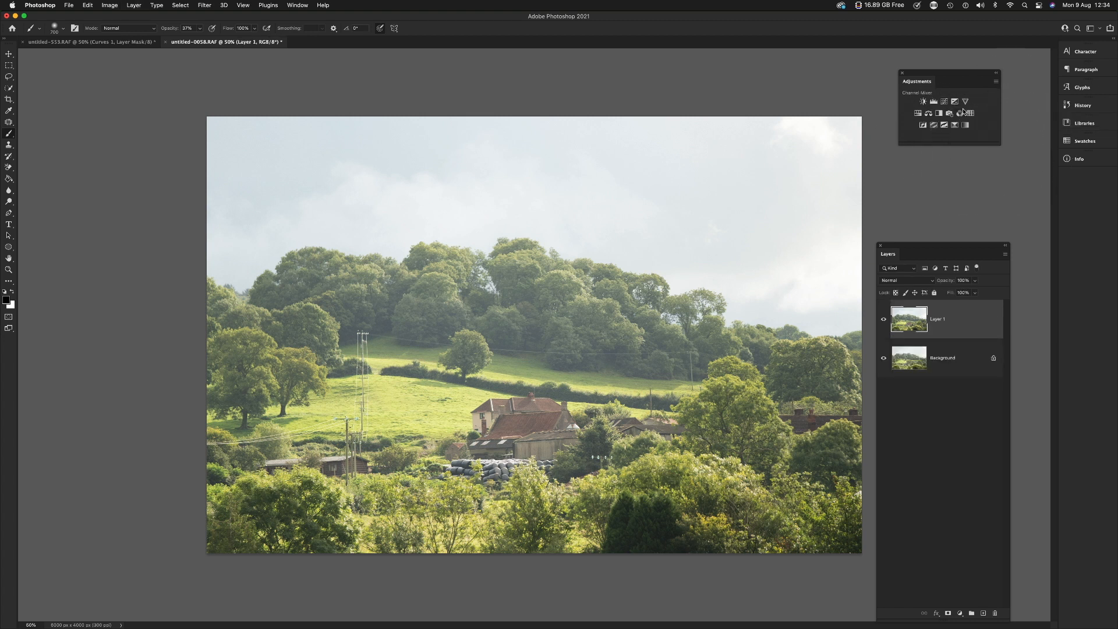
{"action": "left_click", "coordinate": [944, 103]}
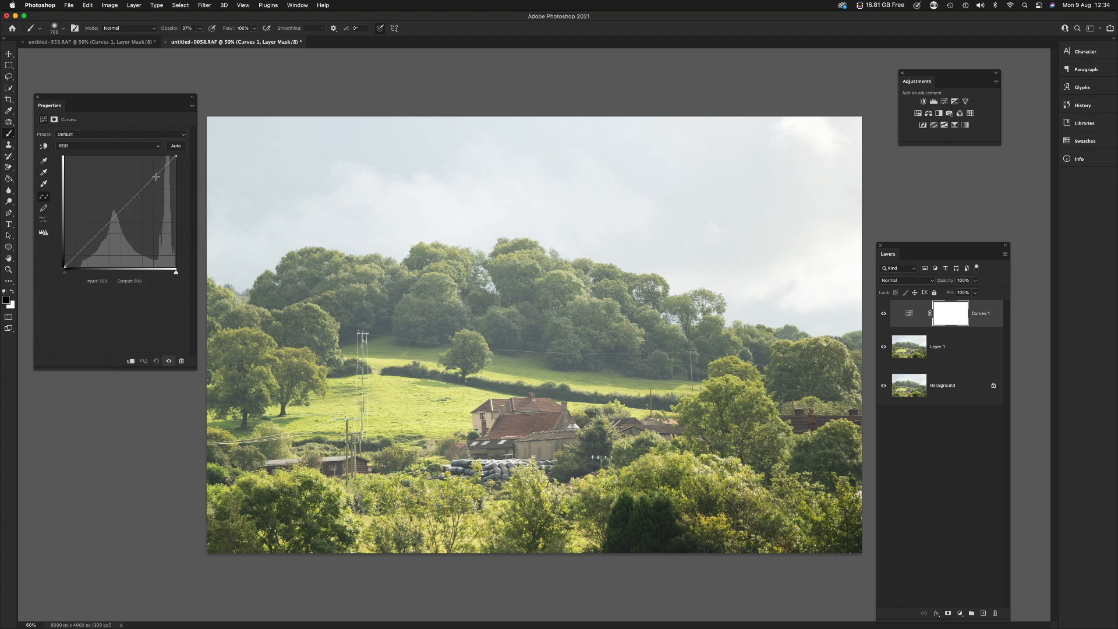
{"action": "left_click_drag", "start_coordinate": [156, 175], "coordinate": [161, 181]}
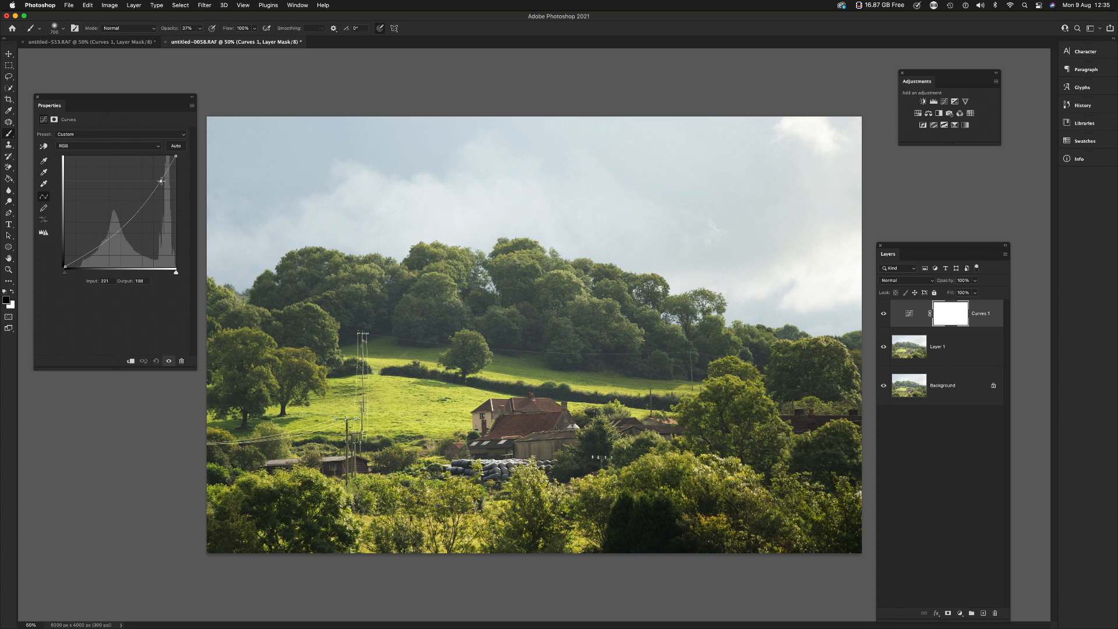
{"action": "left_click_drag", "start_coordinate": [162, 180], "coordinate": [168, 186]}
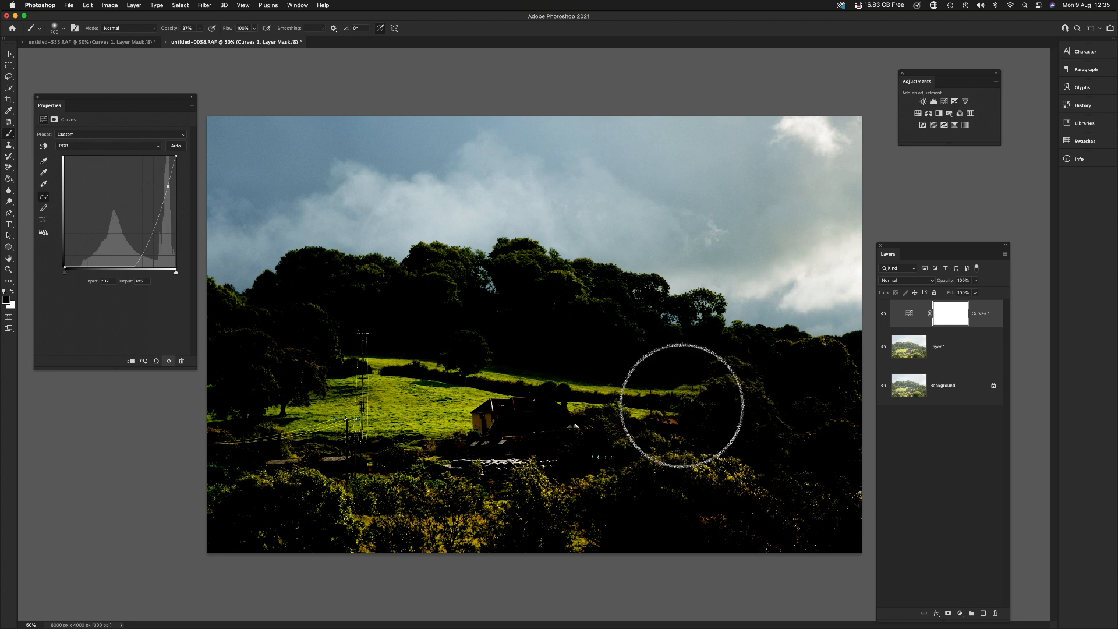
Paint black on the Curves 1 mask over the trees, fields and buildings with raised brush opacity, keeping the darkening in the sky.
{"action": "left_click", "coordinate": [949, 317]}
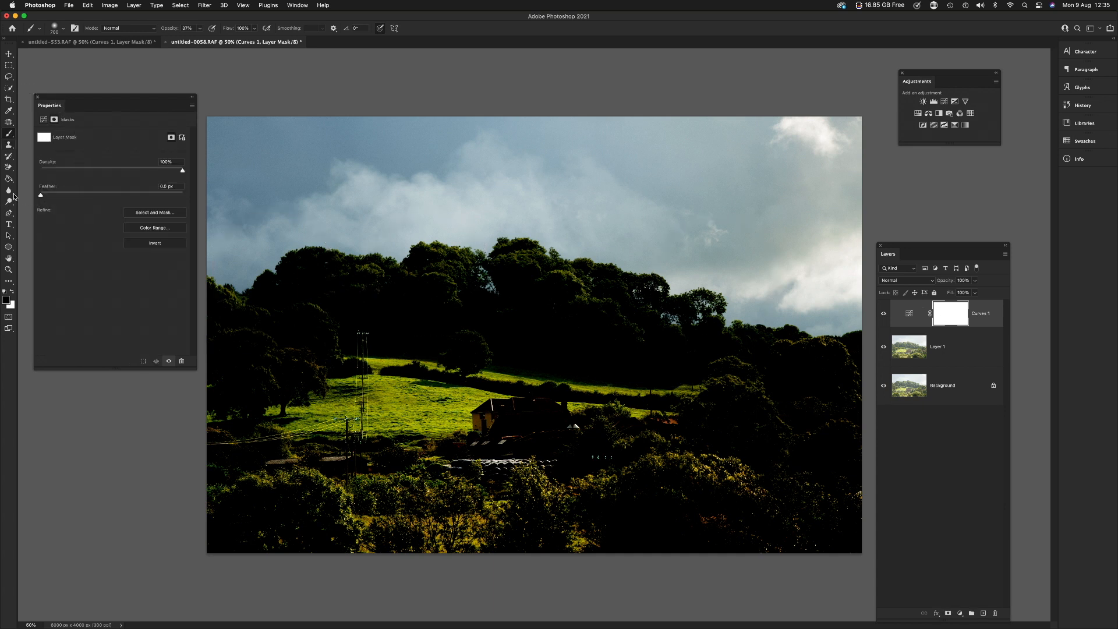
{"action": "left_click", "coordinate": [6, 299]}
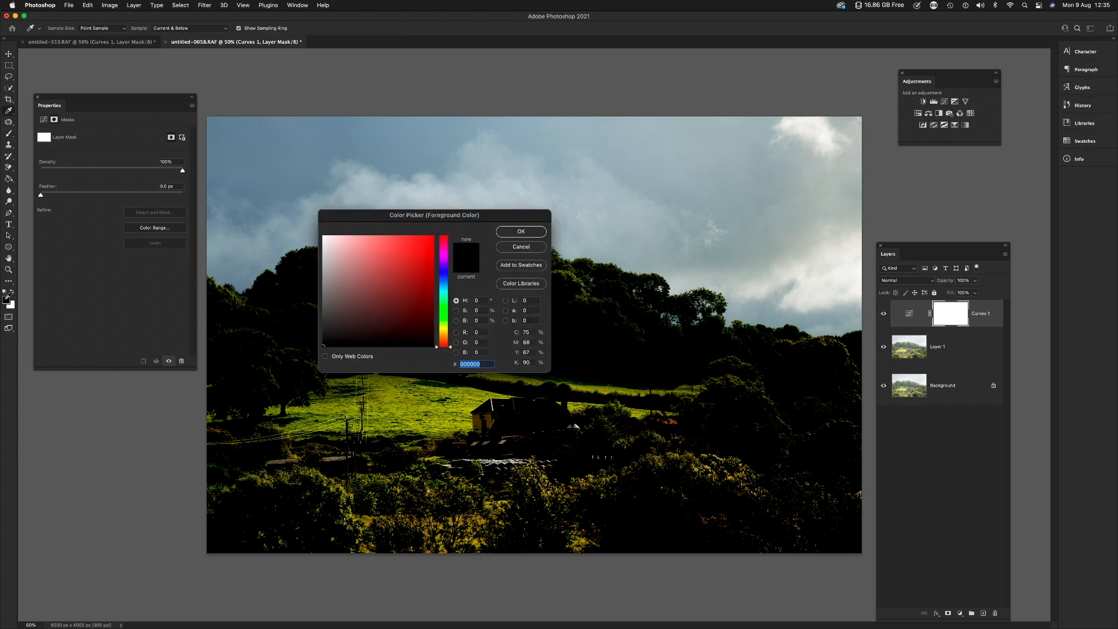
{"action": "key", "text": "Return"}
{"action": "key", "text": "b"}
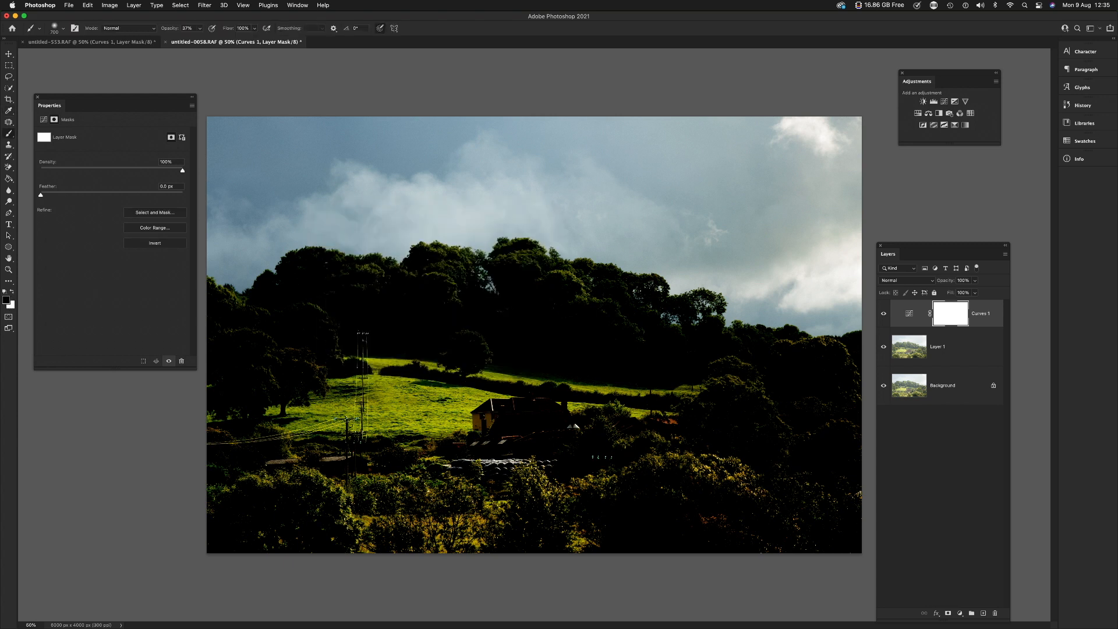
{"action": "left_click_drag", "start_coordinate": [806, 392], "coordinate": [818, 387]}
{"action": "left_click_drag", "start_coordinate": [200, 28], "coordinate": [225, 39]}
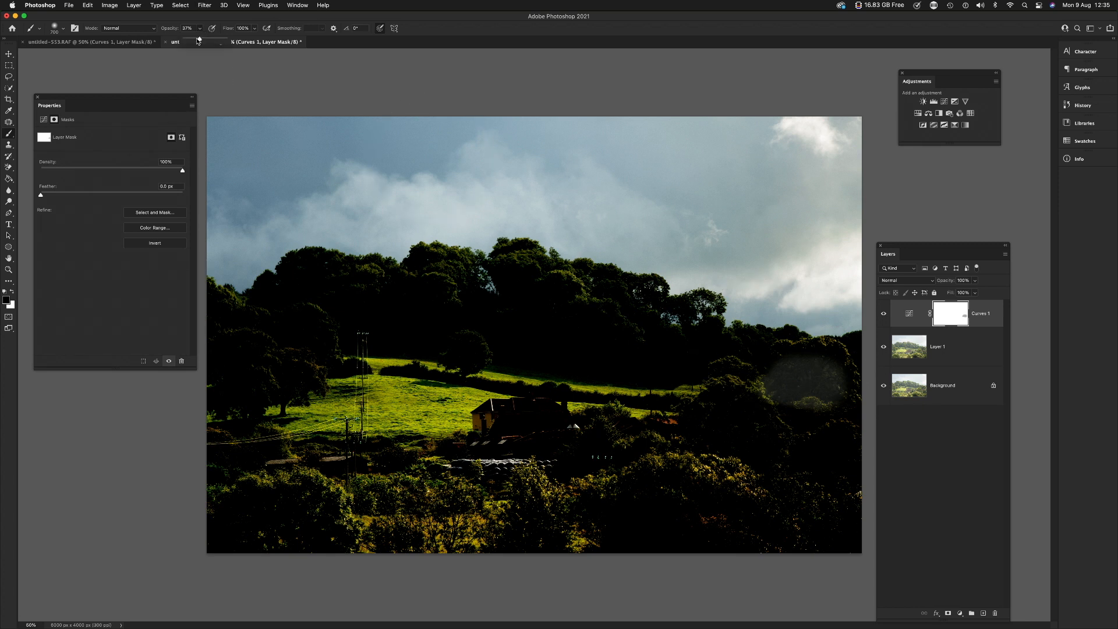
{"action": "mouse_move", "coordinate": [811, 449]}
{"action": "left_mouse_down"}
{"action": "mouse_move", "coordinate": [747, 472]}
{"action": "mouse_move", "coordinate": [765, 497]}
{"action": "mouse_move", "coordinate": [743, 534]}
{"action": "mouse_move", "coordinate": [819, 430]}
{"action": "mouse_move", "coordinate": [810, 403]}
{"action": "mouse_move", "coordinate": [635, 371]}
{"action": "mouse_move", "coordinate": [601, 335]}
{"action": "mouse_move", "coordinate": [511, 297]}
{"action": "mouse_move", "coordinate": [421, 324]}
{"action": "mouse_move", "coordinate": [337, 322]}
{"action": "mouse_move", "coordinate": [230, 368]}
{"action": "mouse_move", "coordinate": [249, 382]}
{"action": "mouse_move", "coordinate": [227, 421]}
{"action": "mouse_move", "coordinate": [360, 453]}
{"action": "mouse_move", "coordinate": [281, 489]}
{"action": "mouse_move", "coordinate": [255, 544]}
{"action": "mouse_move", "coordinate": [451, 544]}
{"action": "mouse_move", "coordinate": [353, 517]}
{"action": "mouse_move", "coordinate": [715, 528]}
{"action": "mouse_move", "coordinate": [549, 385]}
{"action": "mouse_move", "coordinate": [539, 436]}
{"action": "mouse_move", "coordinate": [656, 384]}
{"action": "mouse_move", "coordinate": [777, 393]}
{"action": "mouse_move", "coordinate": [828, 384]}
{"action": "mouse_move", "coordinate": [737, 379]}
{"action": "mouse_move", "coordinate": [659, 333]}
{"action": "mouse_move", "coordinate": [477, 315]}
{"action": "mouse_move", "coordinate": [319, 328]}
{"action": "mouse_move", "coordinate": [216, 340]}
{"action": "left_mouse_up"}
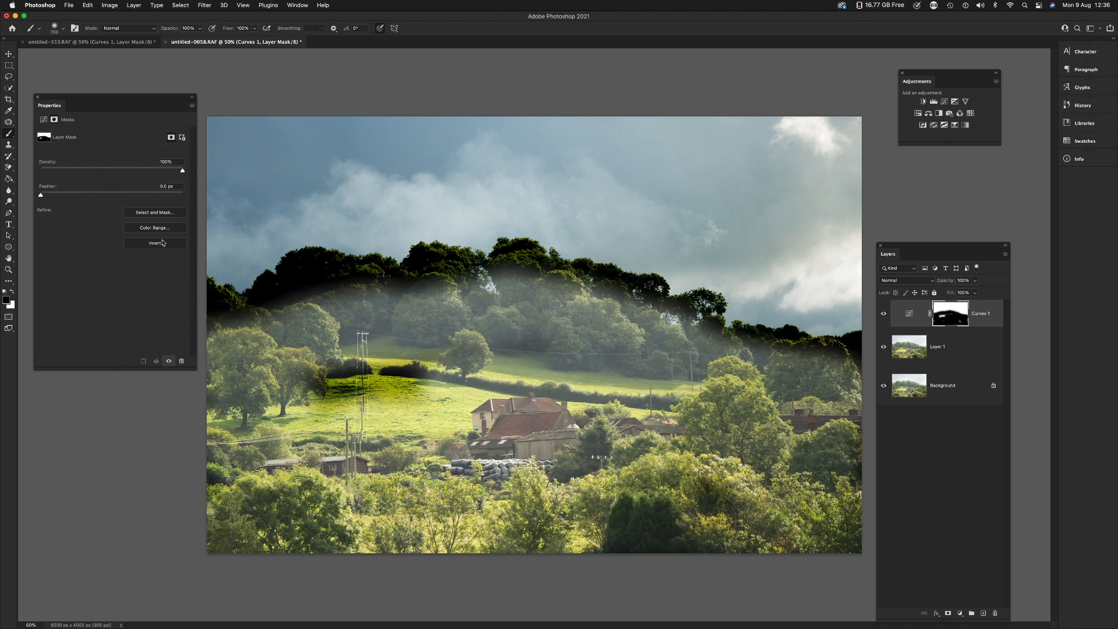
Reduce the brush opacity to 38%, enlarge the brush to 1300 and blend the Curves 1 mask softly along the treetops.
{"action": "left_click", "coordinate": [200, 28]}
{"action": "left_click_drag", "start_coordinate": [203, 39], "coordinate": [174, 39]}
{"action": "key", "text": "bracketright"}
{"action": "key", "text": "bracketright"}
{"action": "key", "text": "bracketright"}
{"action": "key", "text": "bracketright"}
{"action": "key", "text": "bracketright"}
{"action": "key", "text": "bracketright"}
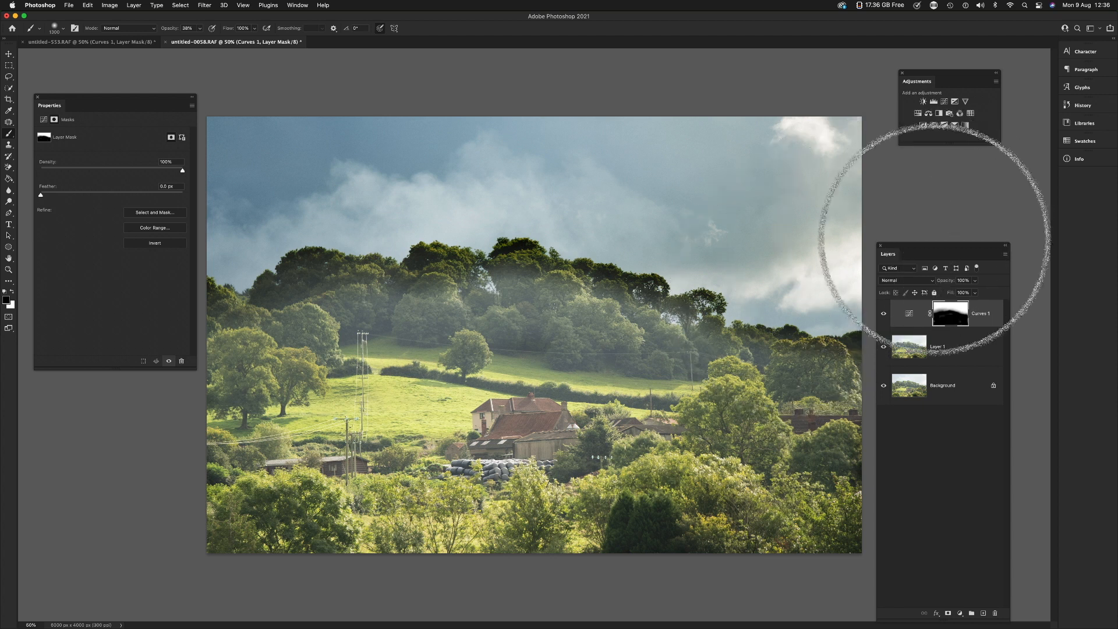
Lower the opacity of the Curves 1 layer to about 75%.
{"action": "left_click", "coordinate": [976, 282]}
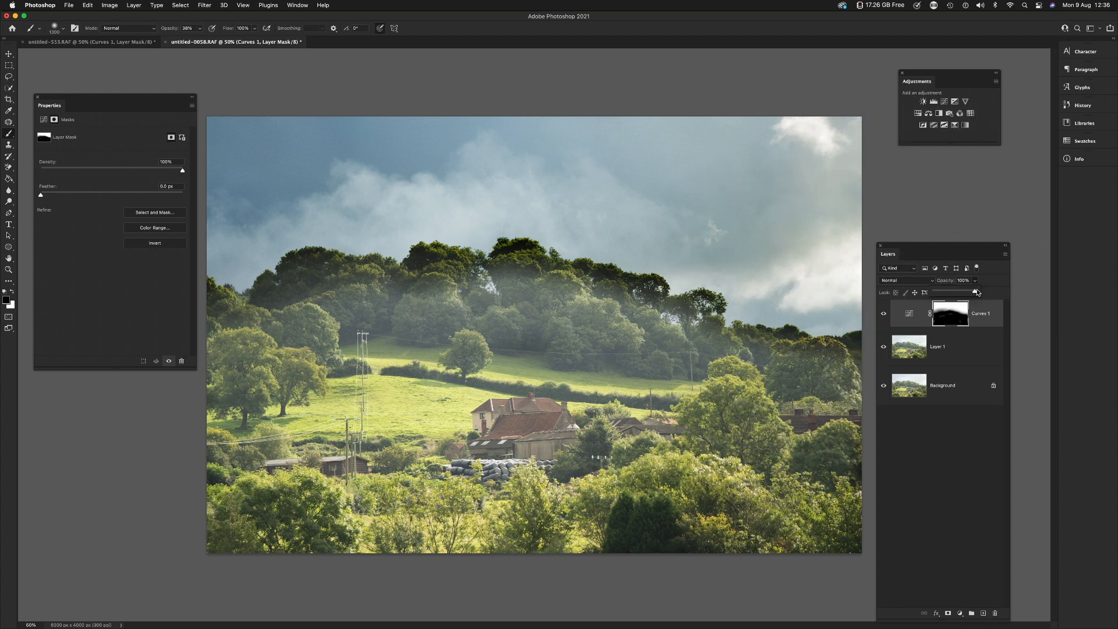
{"action": "mouse_move", "coordinate": [962, 297]}
{"action": "left_mouse_down"}
{"action": "mouse_move", "coordinate": [935, 300]}
{"action": "mouse_move", "coordinate": [964, 295]}
{"action": "left_mouse_up"}
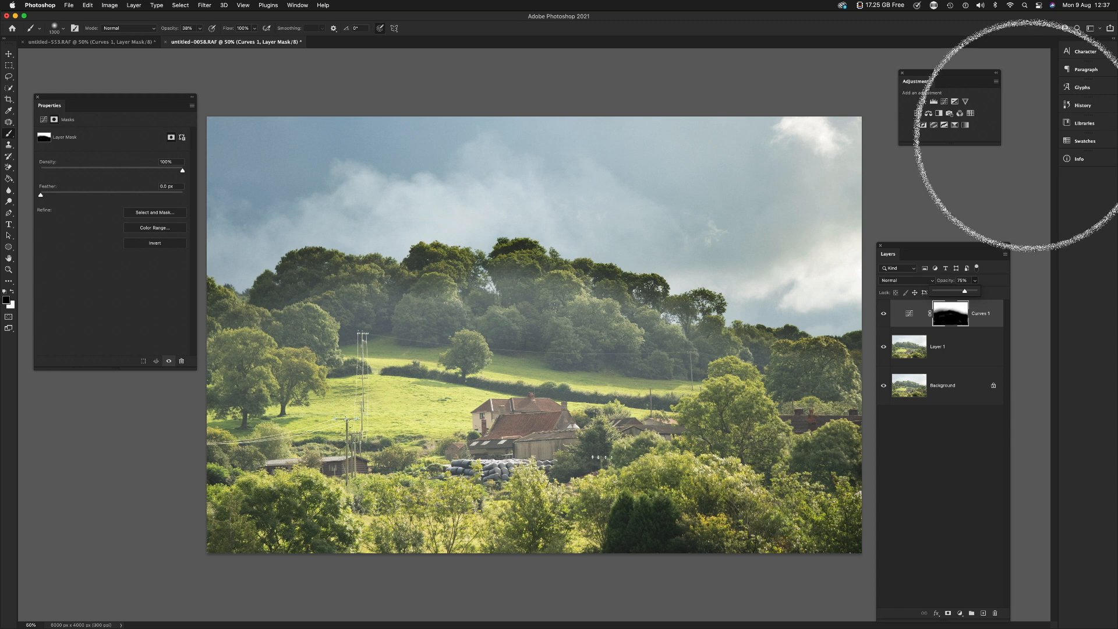
Darken the image with a second Curves adjustment layer, setting input 156, output about 118, and soften the effect over the sky by painting black on its mask.
{"action": "left_click", "coordinate": [944, 101]}
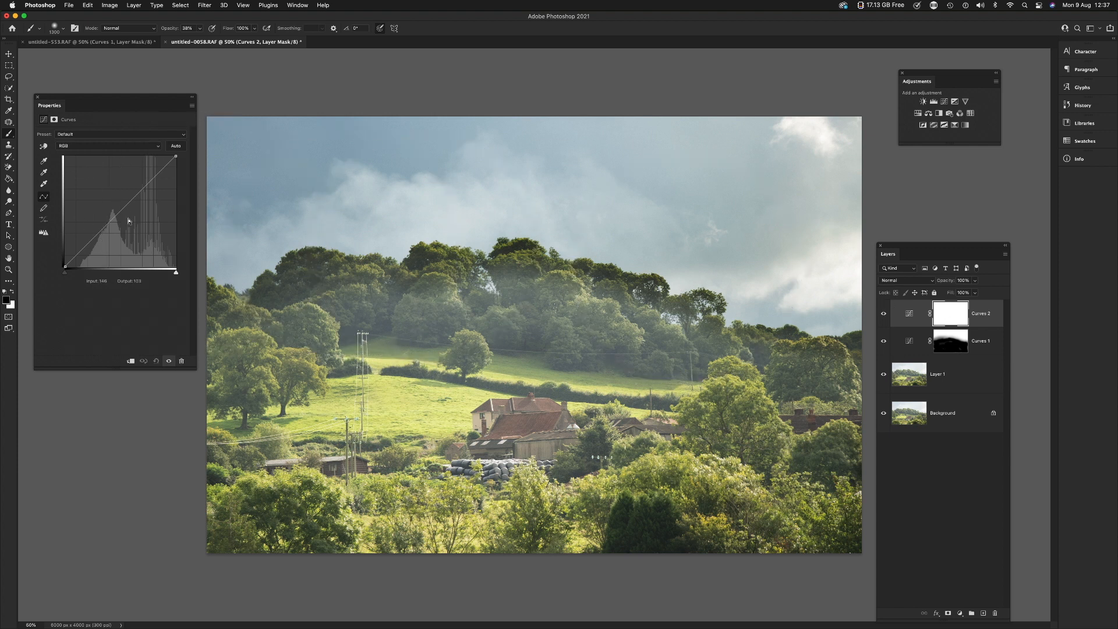
{"action": "left_click_drag", "start_coordinate": [124, 209], "coordinate": [133, 216]}
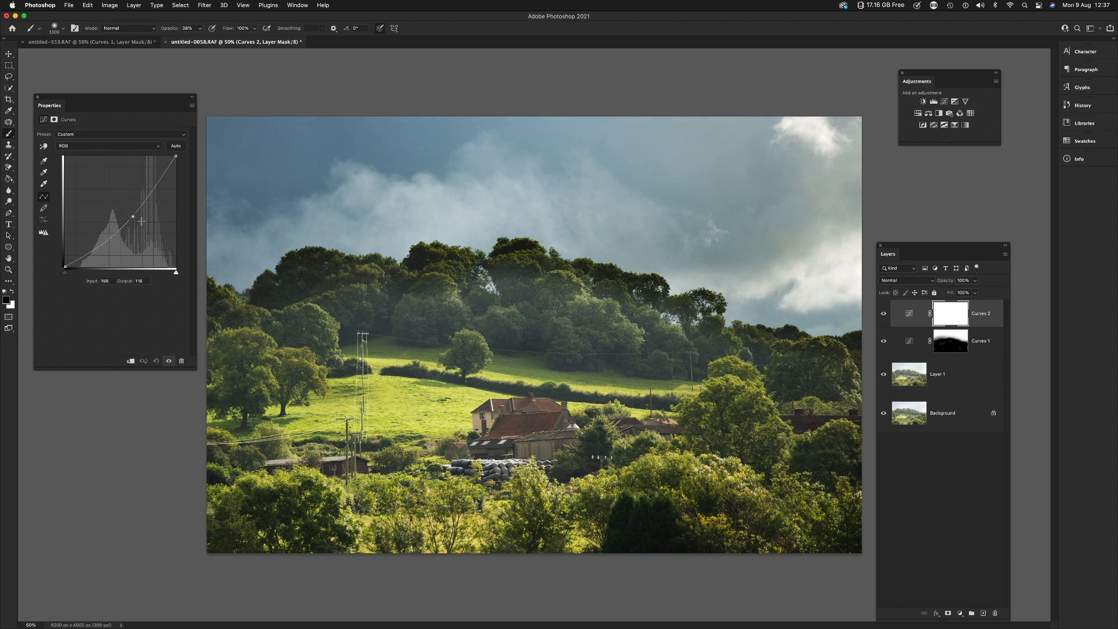
{"action": "left_click", "coordinate": [945, 314]}
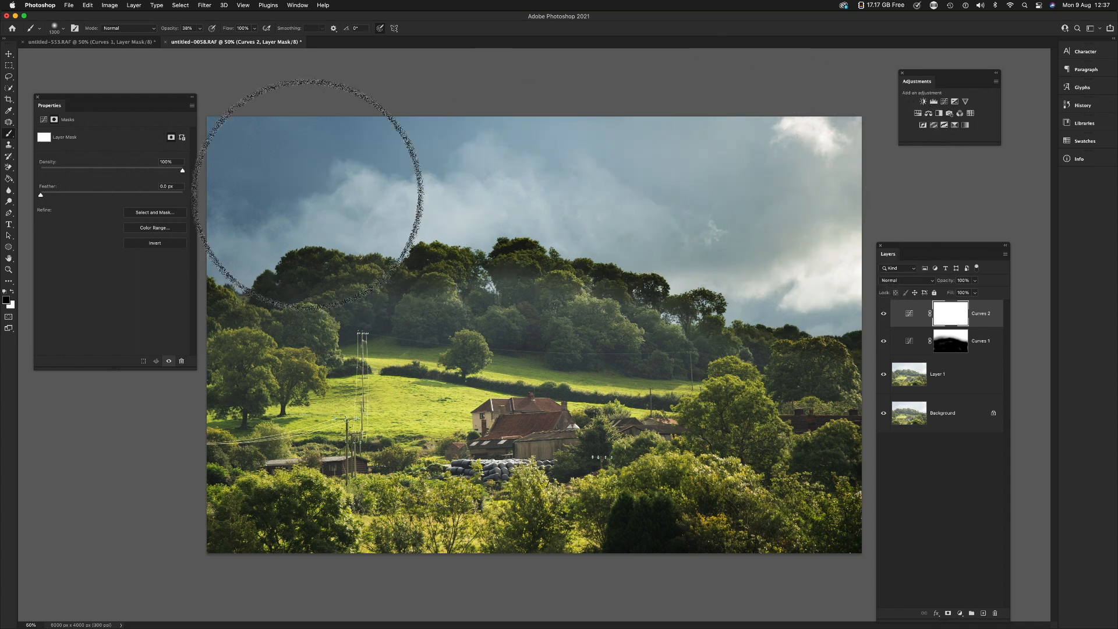
{"action": "mouse_move", "coordinate": [840, 242]}
{"action": "left_mouse_down"}
{"action": "mouse_move", "coordinate": [709, 229]}
{"action": "mouse_move", "coordinate": [551, 167]}
{"action": "mouse_move", "coordinate": [212, 187]}
{"action": "left_mouse_up"}
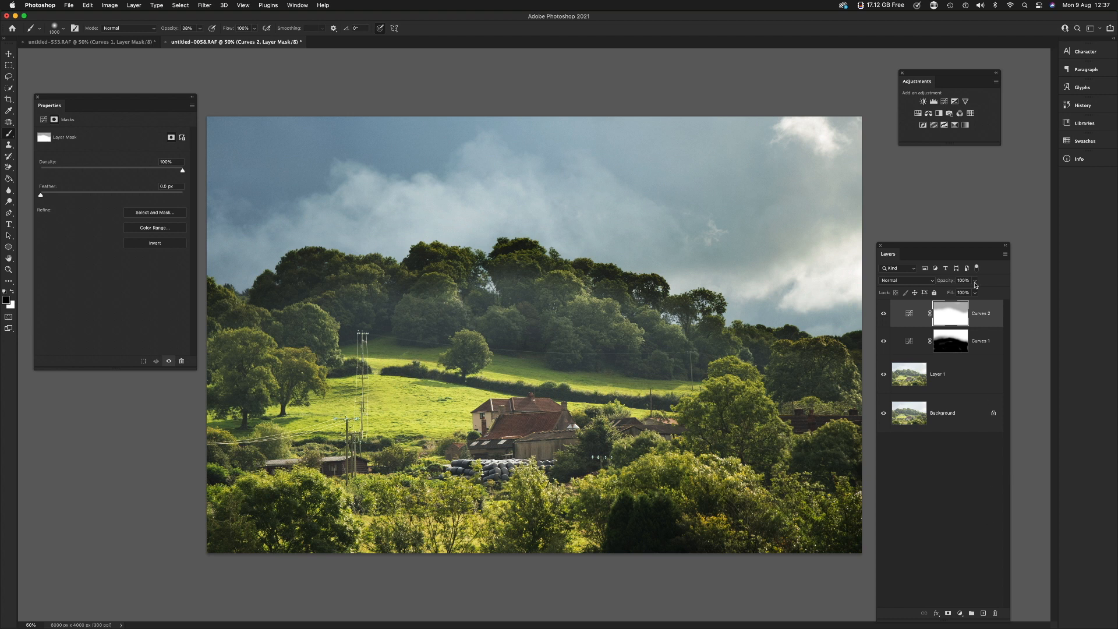
Add a third Curves adjustment layer above the others and switch its curve to the Blue channel.
{"action": "left_click", "coordinate": [944, 102]}
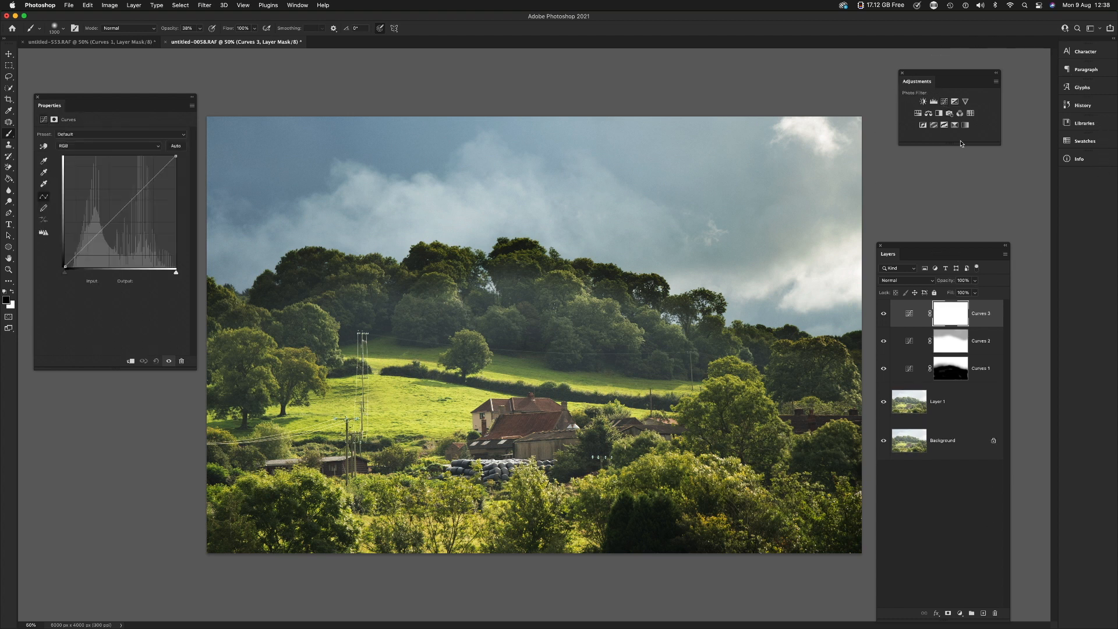
{"action": "left_click", "coordinate": [105, 147]}
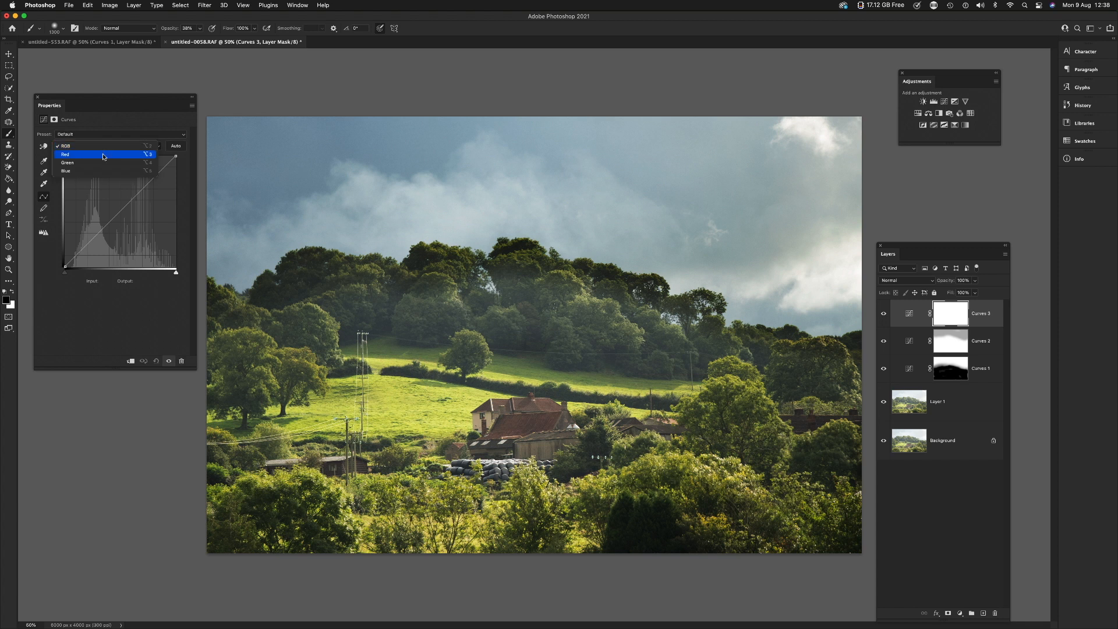
{"action": "left_click", "coordinate": [93, 146]}
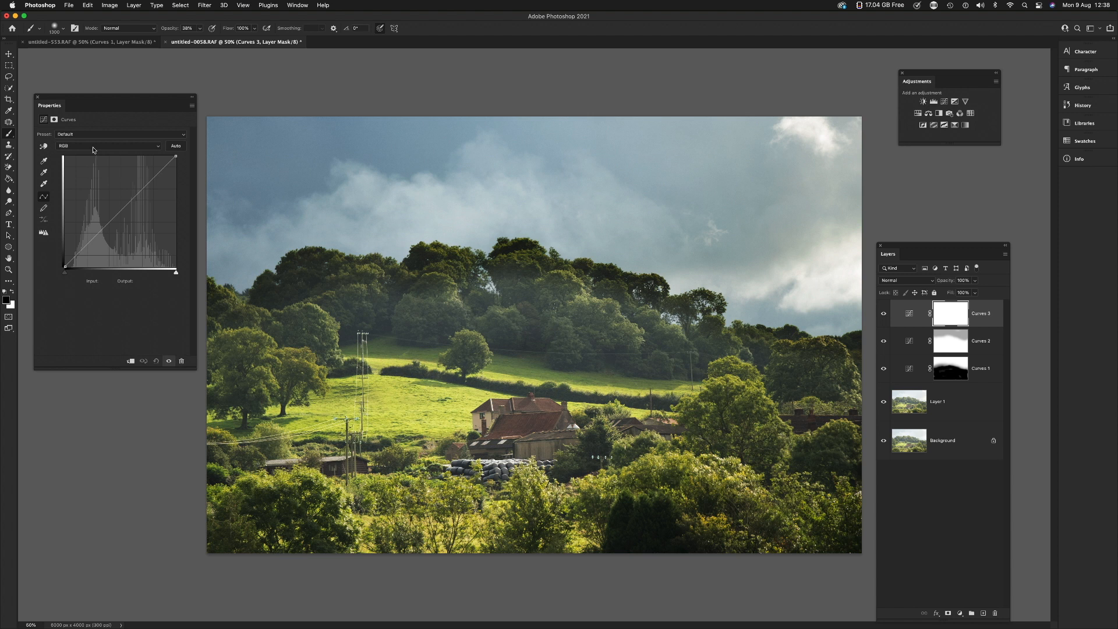
{"action": "left_click", "coordinate": [94, 148]}
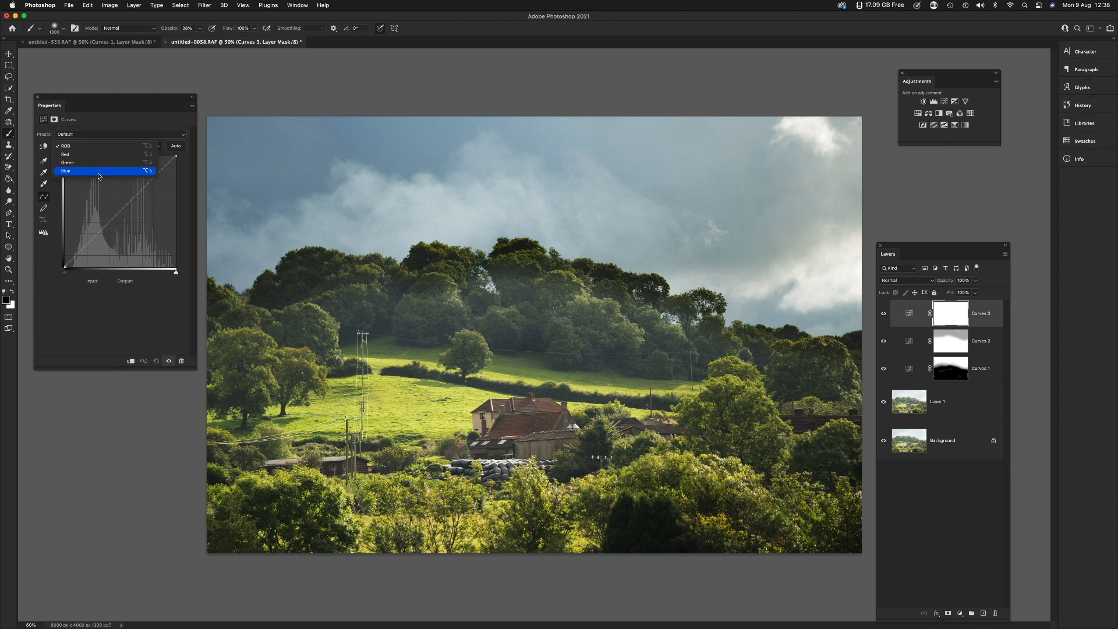
{"action": "left_click", "coordinate": [98, 170]}
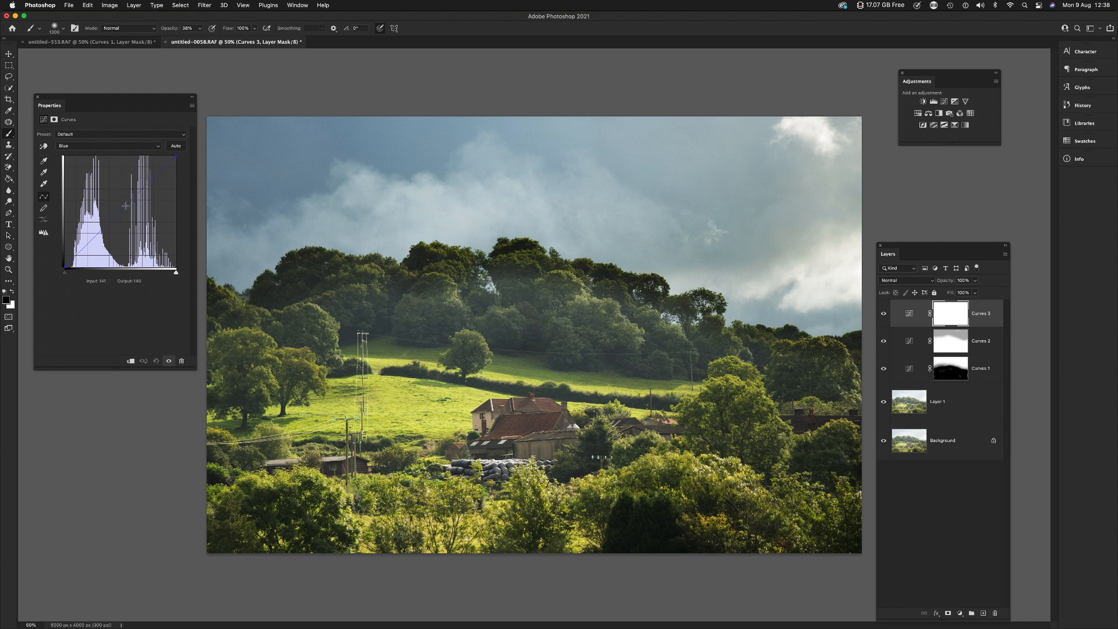
Try raising the Blue curve to input 101, output about 168, and lowering its midtones, undoing each change.
{"action": "left_click_drag", "start_coordinate": [127, 205], "coordinate": [109, 194]}
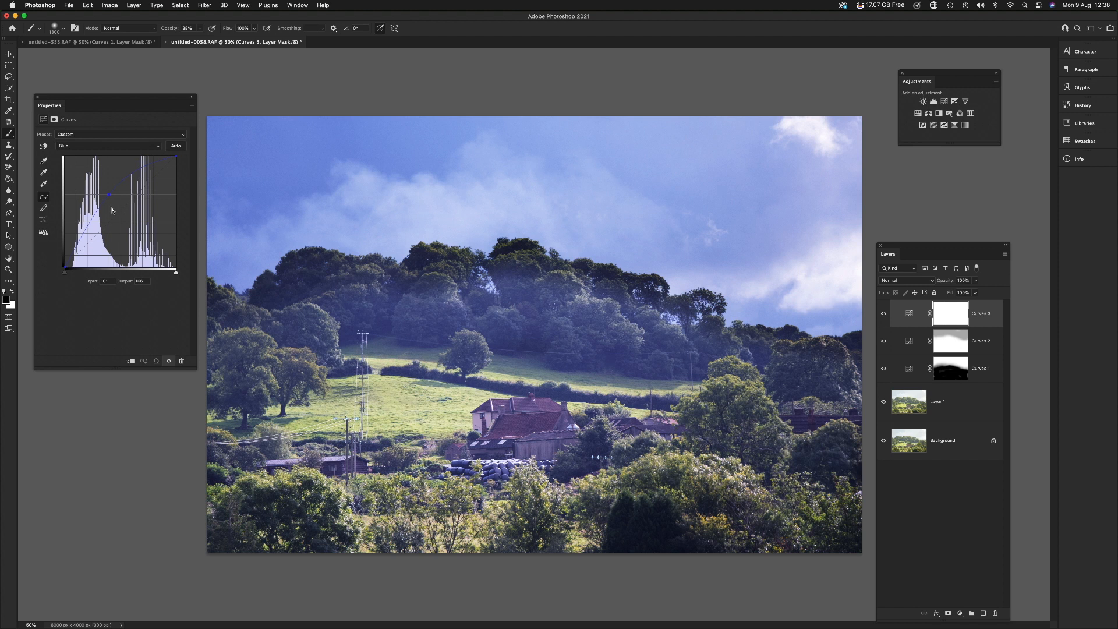
{"action": "key", "text": "super+z"}
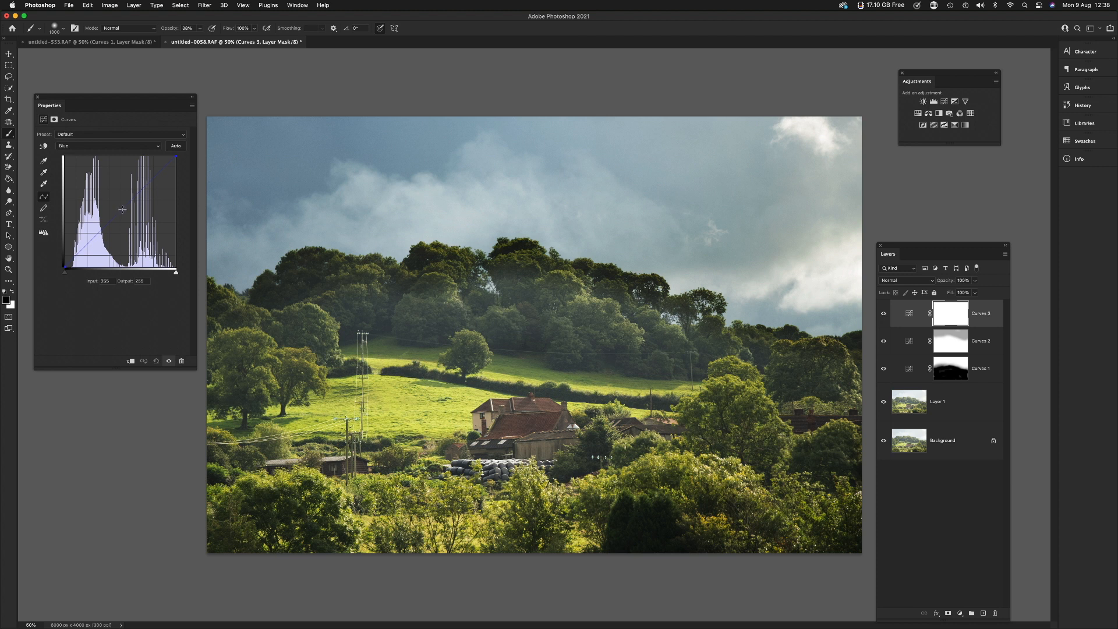
{"action": "left_click_drag", "start_coordinate": [123, 208], "coordinate": [134, 215]}
{"action": "key", "text": "super+z"}
Warm the image by lowering a highlight point on the Blue curve to input 228, output about 206.
{"action": "left_click_drag", "start_coordinate": [159, 174], "coordinate": [165, 179]}
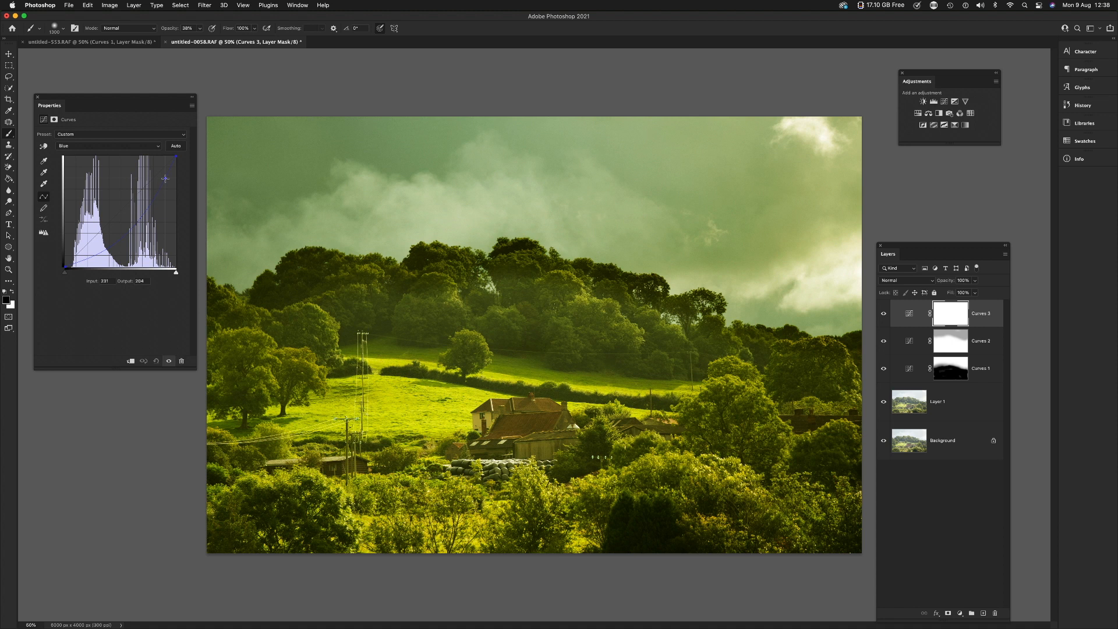
{"action": "left_click_drag", "start_coordinate": [166, 179], "coordinate": [164, 177]}
Try painting black on the Curves 3 mask in the bright part of the sky at 38% and 1% brush opacity.
{"action": "mouse_move", "coordinate": [749, 212]}
{"action": "left_mouse_down"}
{"action": "mouse_move", "coordinate": [766, 204]}
{"action": "mouse_move", "coordinate": [748, 204]}
{"action": "left_mouse_up"}
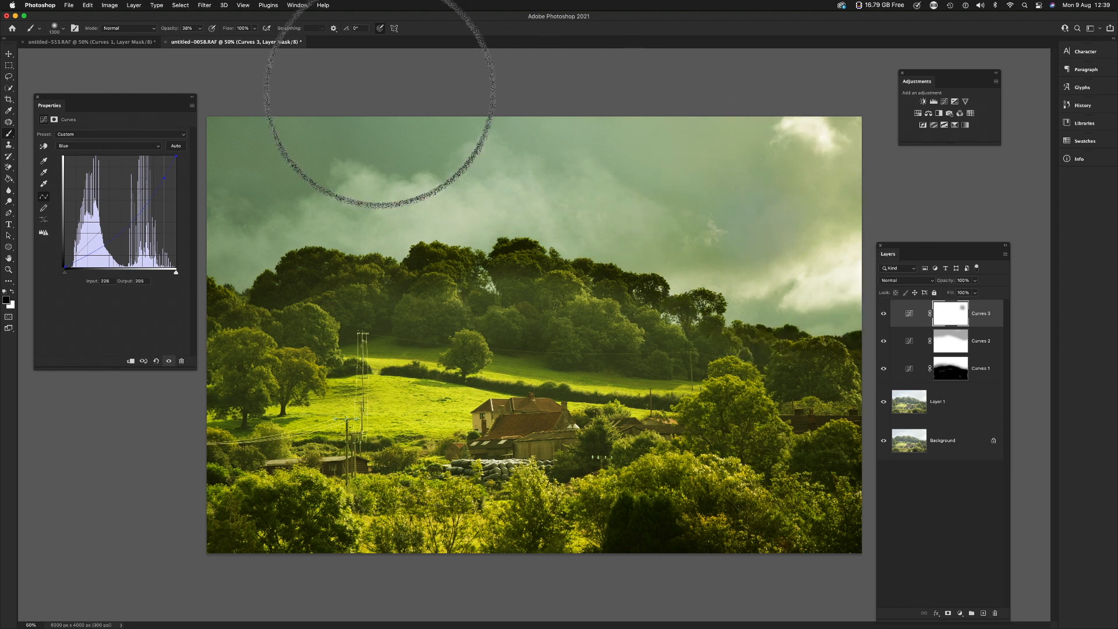
{"action": "left_click", "coordinate": [200, 28]}
{"action": "left_click_drag", "start_coordinate": [198, 40], "coordinate": [184, 39]}
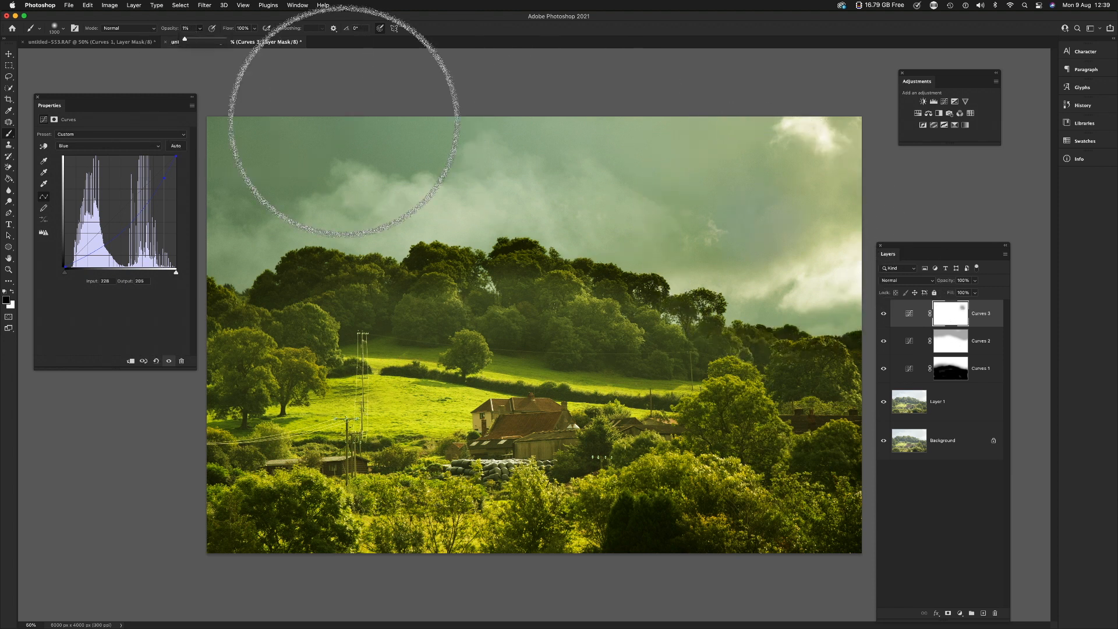
{"action": "mouse_move", "coordinate": [749, 223]}
{"action": "left_mouse_down"}
{"action": "mouse_move", "coordinate": [753, 165]}
{"action": "mouse_move", "coordinate": [742, 189]}
{"action": "mouse_move", "coordinate": [750, 215]}
{"action": "left_mouse_up"}
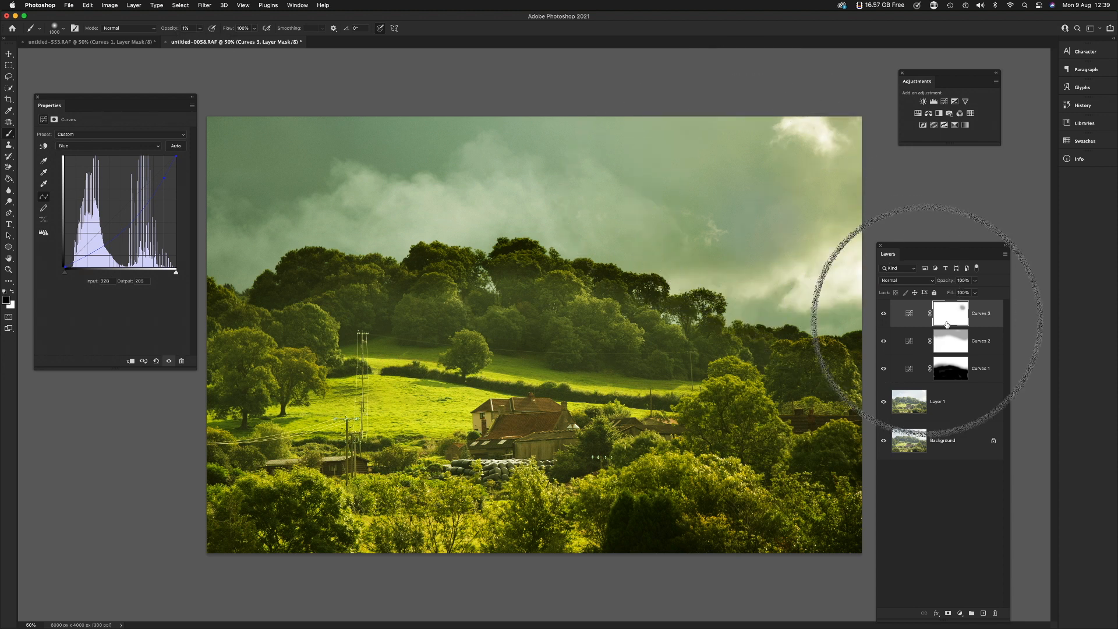
Raise the brush opacity to 100% and paint black across the whole sky on the Curves 3 mask, down to the treetops.
{"action": "left_click", "coordinate": [200, 29]}
{"action": "left_click_drag", "start_coordinate": [200, 39], "coordinate": [247, 41]}
{"action": "mouse_move", "coordinate": [751, 224]}
{"action": "left_mouse_down"}
{"action": "mouse_move", "coordinate": [843, 149]}
{"action": "mouse_move", "coordinate": [250, 157]}
{"action": "mouse_move", "coordinate": [526, 130]}
{"action": "mouse_move", "coordinate": [743, 167]}
{"action": "mouse_move", "coordinate": [774, 245]}
{"action": "mouse_move", "coordinate": [814, 253]}
{"action": "mouse_move", "coordinate": [824, 270]}
{"action": "mouse_move", "coordinate": [616, 184]}
{"action": "mouse_move", "coordinate": [641, 192]}
{"action": "mouse_move", "coordinate": [461, 169]}
{"action": "mouse_move", "coordinate": [285, 162]}
{"action": "mouse_move", "coordinate": [197, 204]}
{"action": "mouse_move", "coordinate": [213, 239]}
{"action": "mouse_move", "coordinate": [234, 227]}
{"action": "left_mouse_up"}
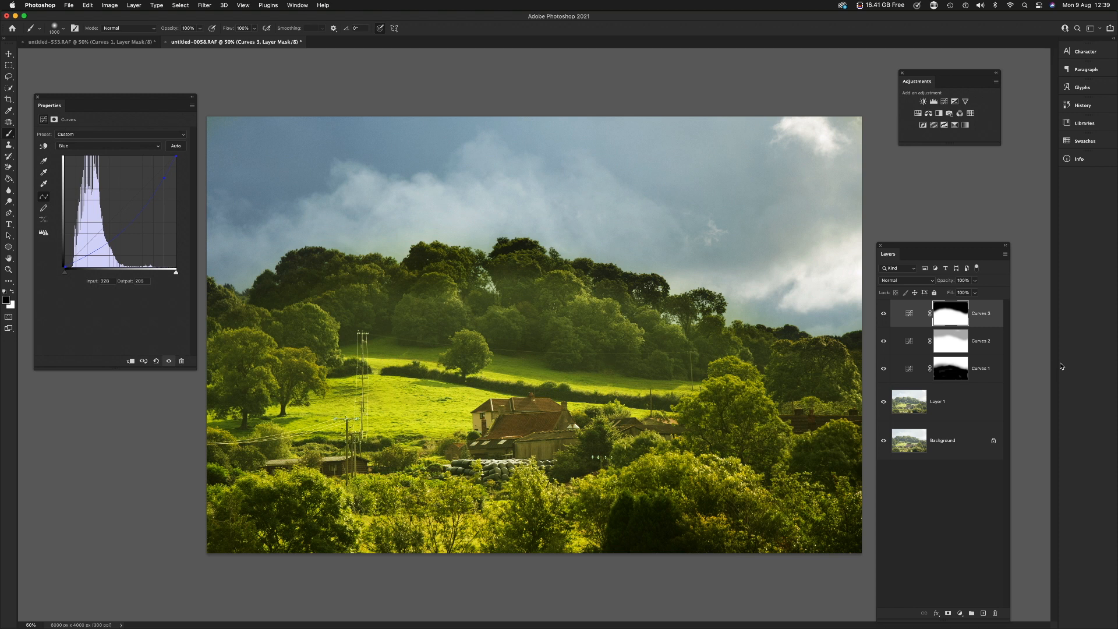
Lower the opacity of the Curves 3 layer to 32%.
{"action": "left_click", "coordinate": [976, 293]}
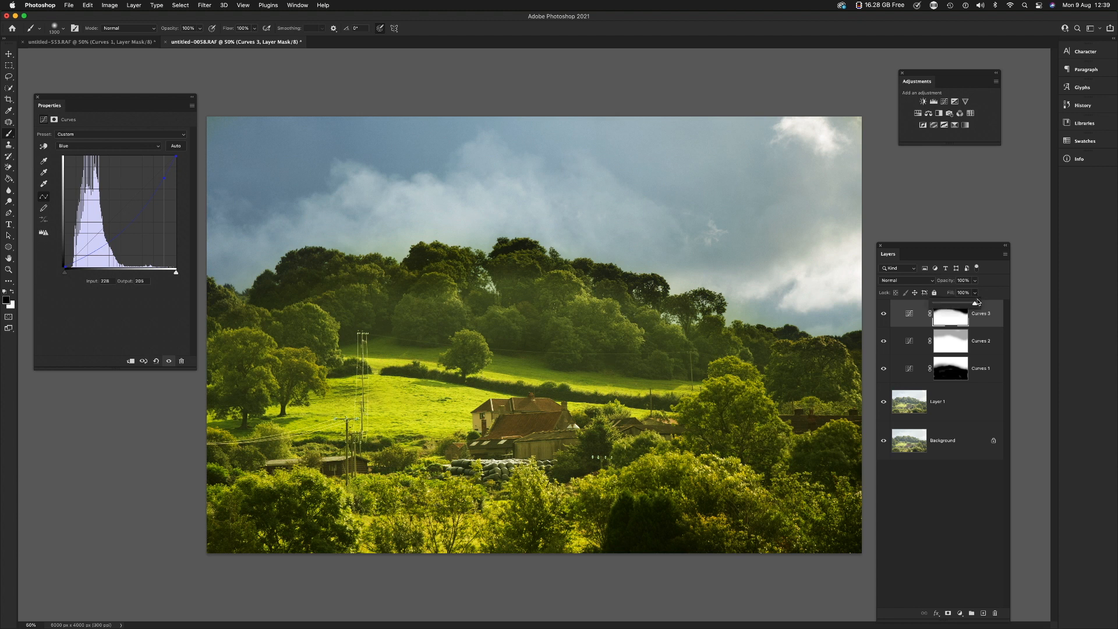
{"action": "left_click", "coordinate": [976, 284]}
{"action": "left_click_drag", "start_coordinate": [975, 291], "coordinate": [930, 294]}
{"action": "left_click", "coordinate": [943, 296]}
{"action": "left_click_drag", "start_coordinate": [943, 294], "coordinate": [947, 292]}
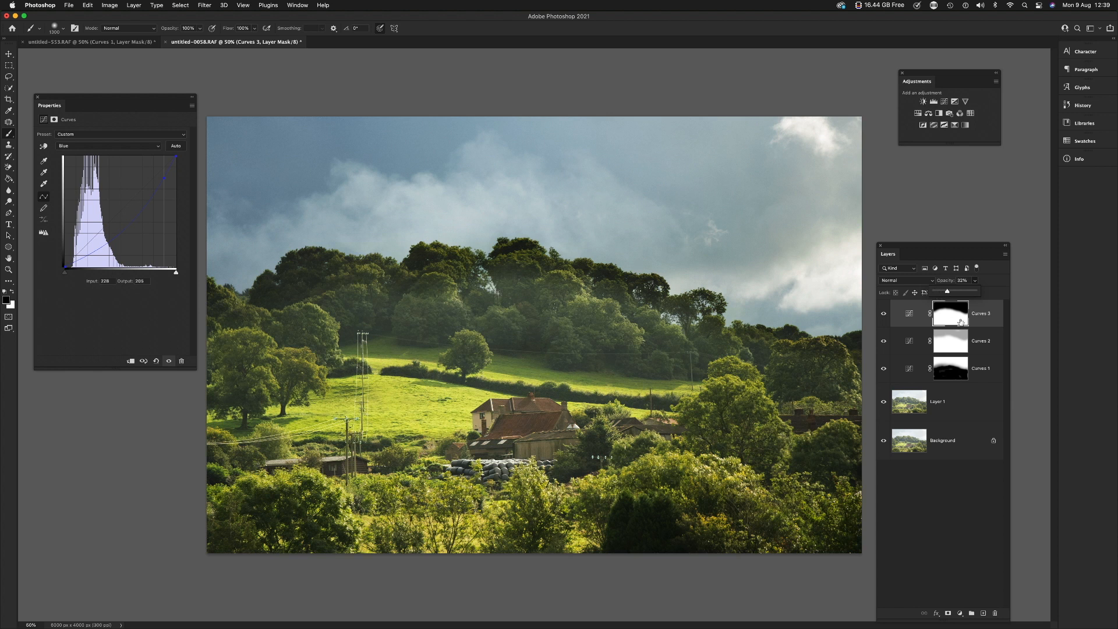
Group the three Curves layers and toggle the group's visibility off and on to compare before and after.
{"action": "left_click", "coordinate": [983, 373], "text": "shift"}
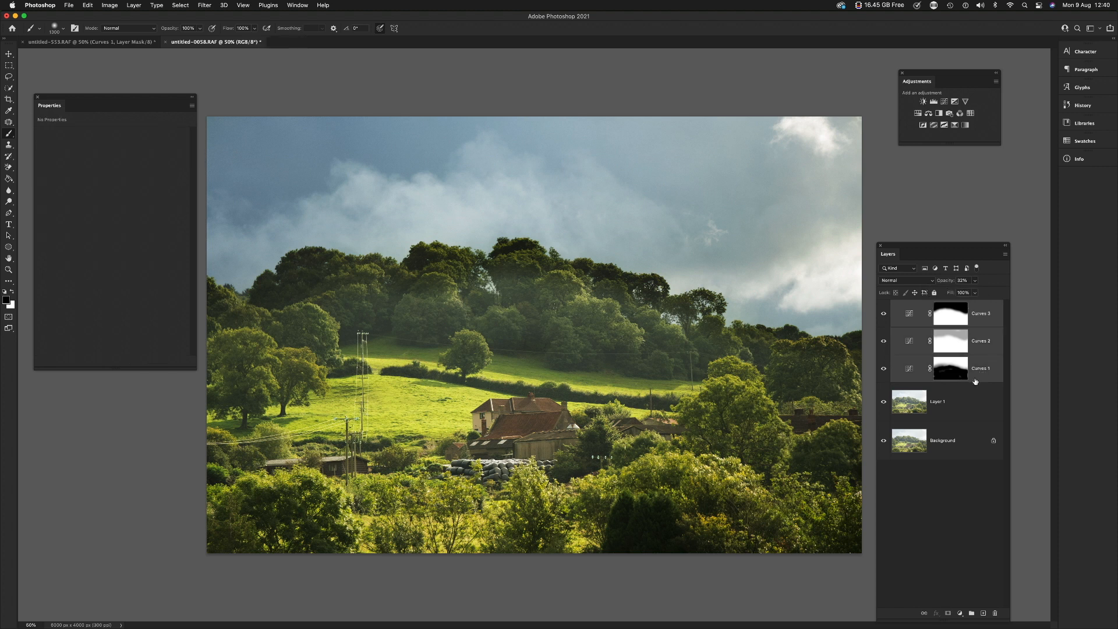
{"action": "key", "text": "super+g"}
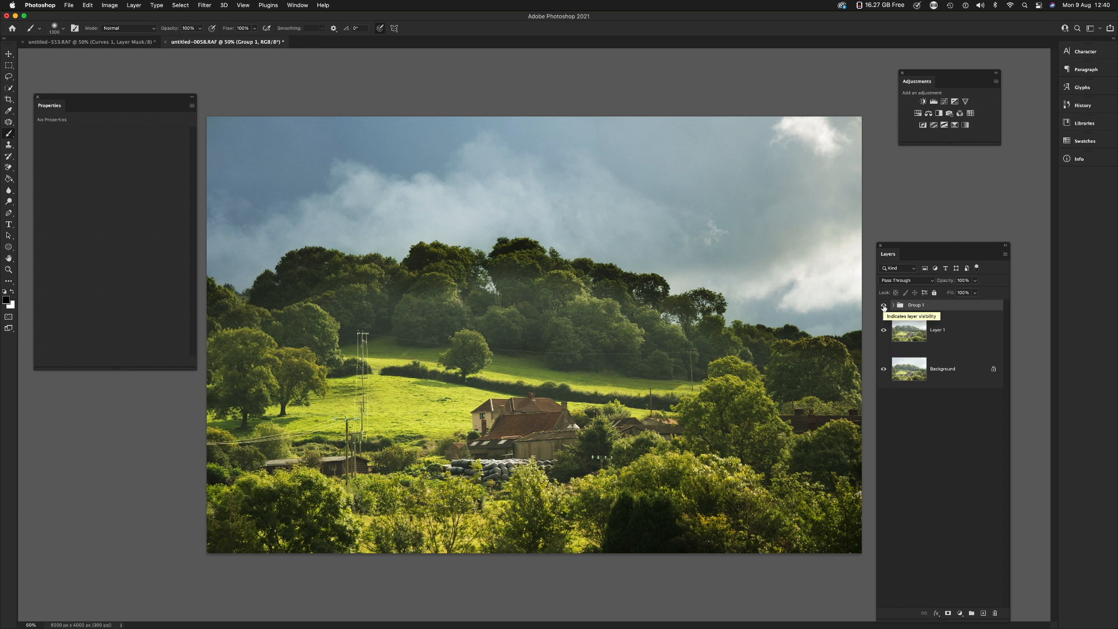
{"action": "left_click", "coordinate": [883, 306]}
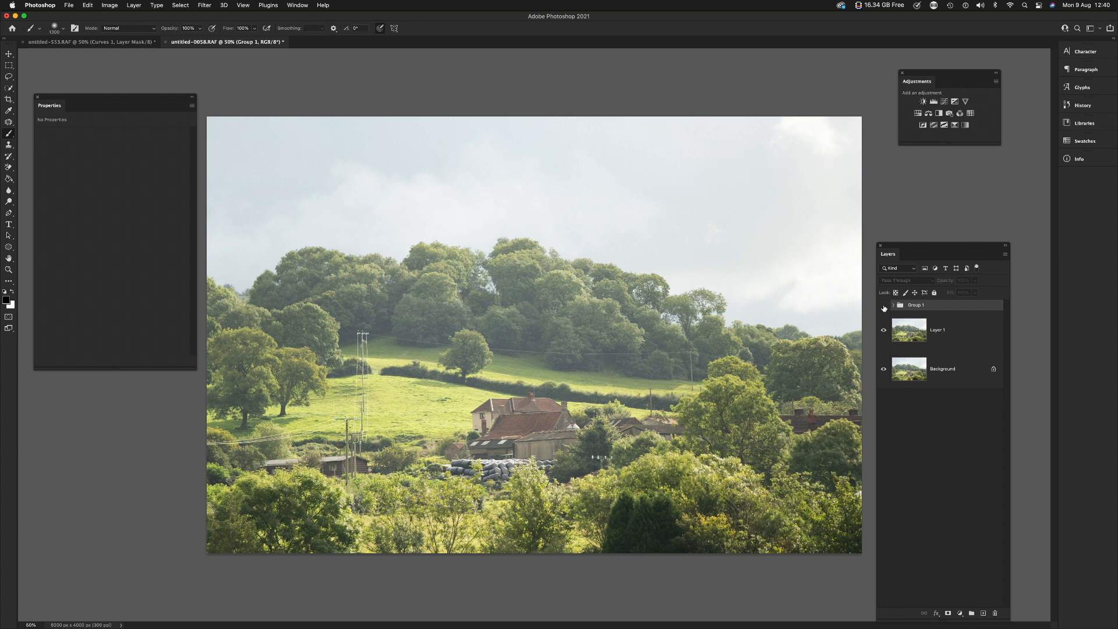
{"action": "left_click", "coordinate": [883, 307]}
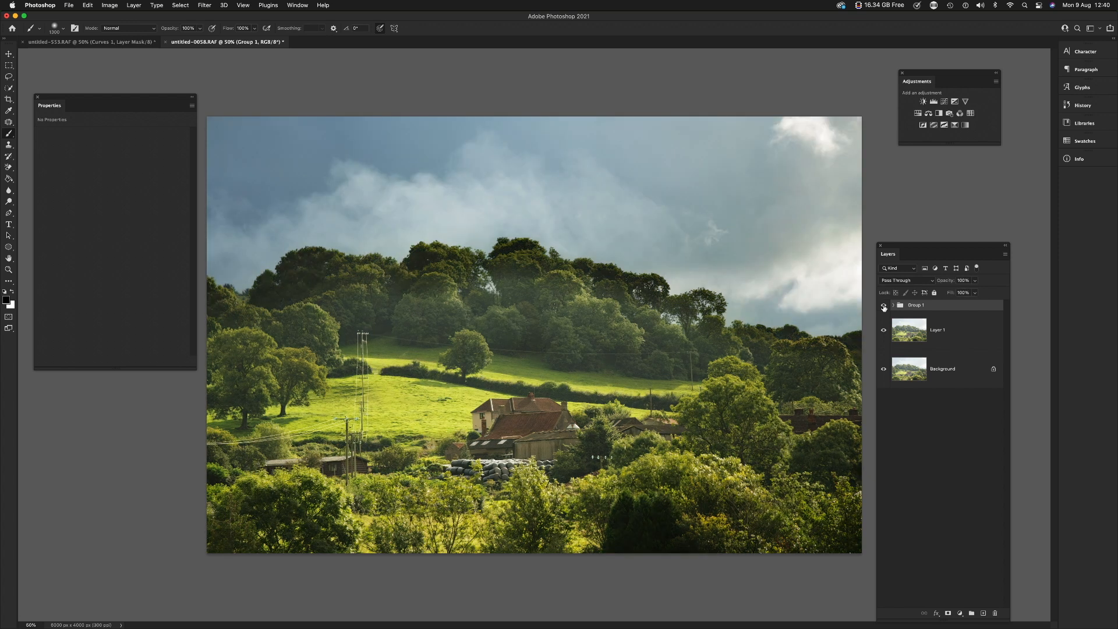